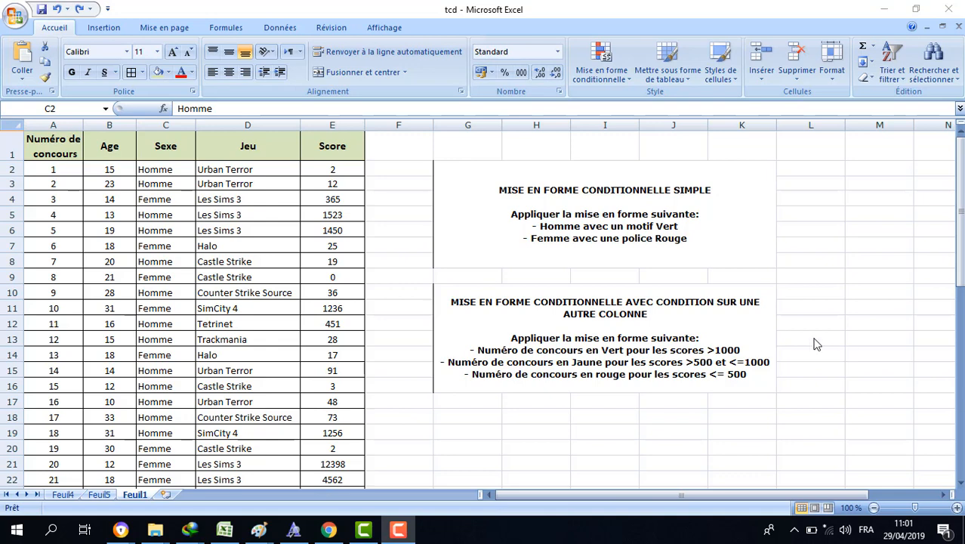
left_click(148, 169)
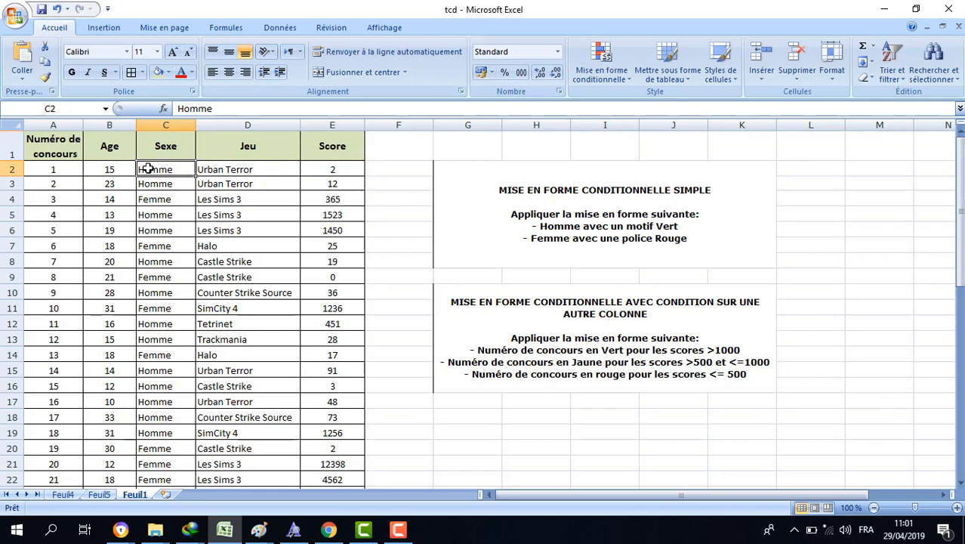
left_click(62, 169)
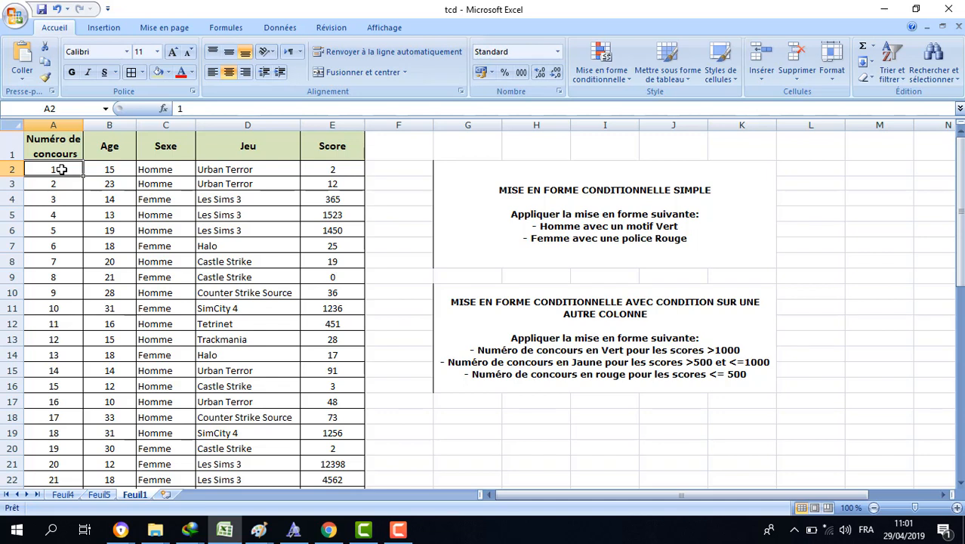
left_click(341, 169)
left_click(52, 171)
Step: Select the Sexe values in C2:C52 and open the conditional formatting rules manager for them
scroll(157, 168, "down", 16)
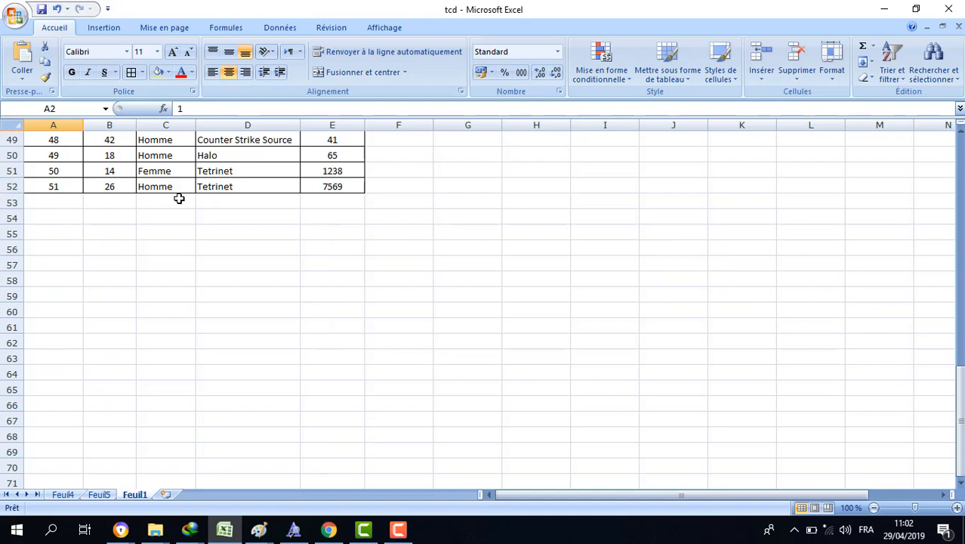
scroll(179, 198, "up", 16)
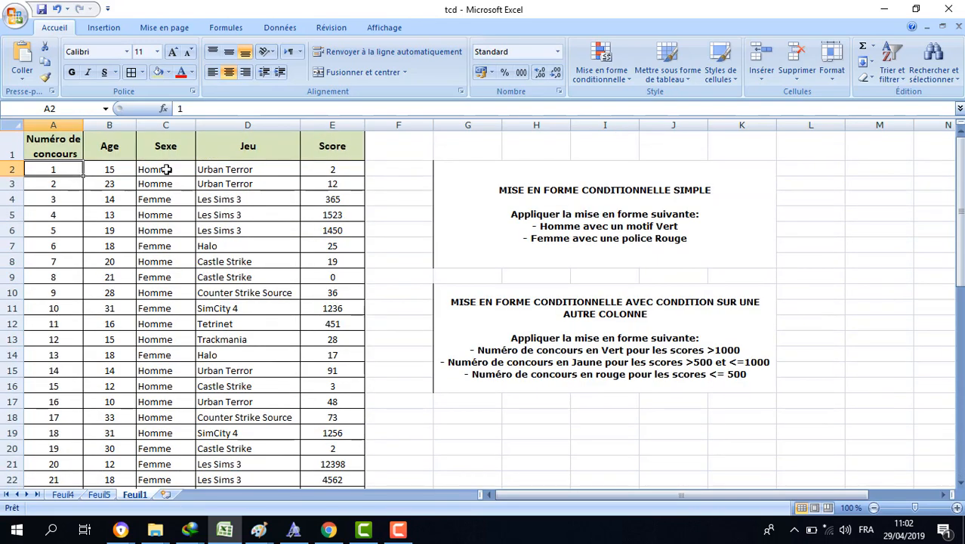
left_click(71, 109)
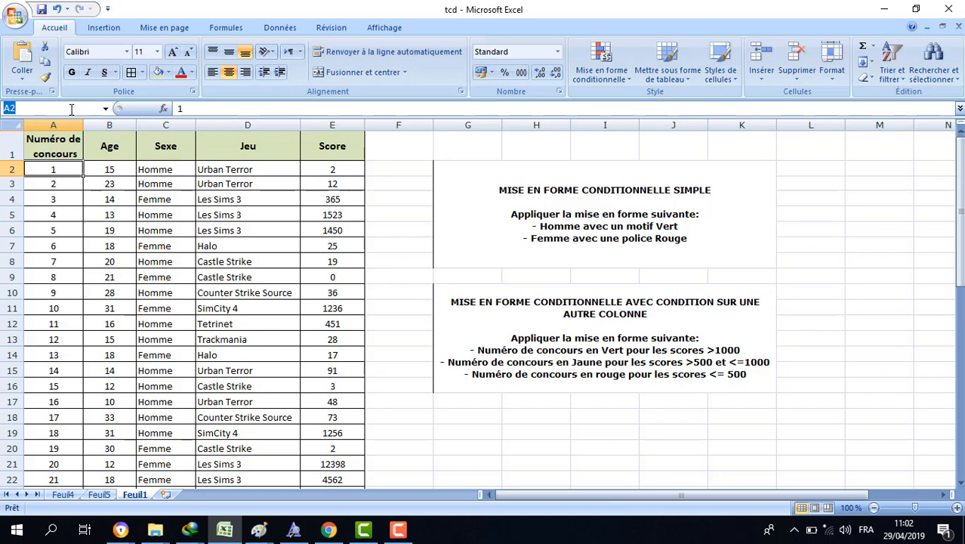
type("C2:C52")
key("Return")
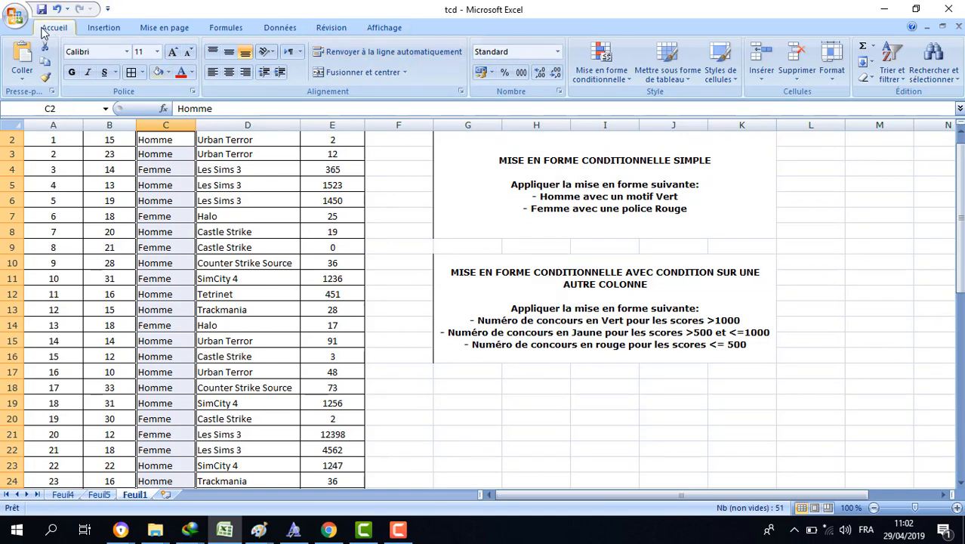
left_click(614, 81)
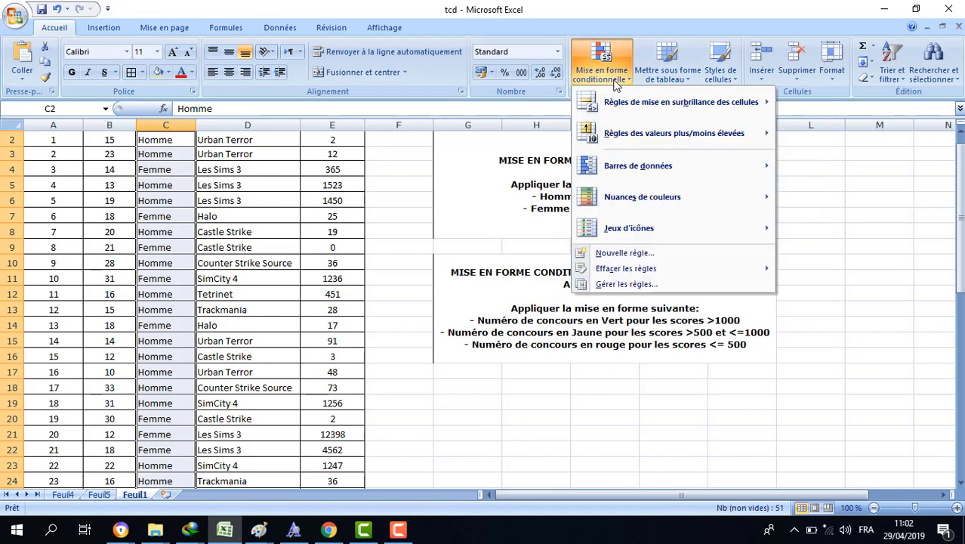
left_click(634, 287)
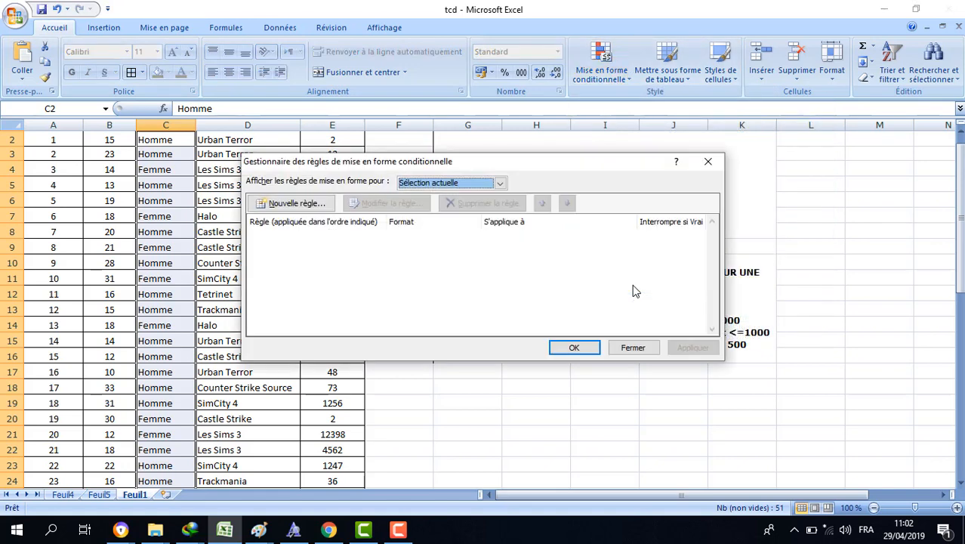
Step: Start a new rule that formats only cells whose value is equal to (égale à) Homme
left_click(297, 204)
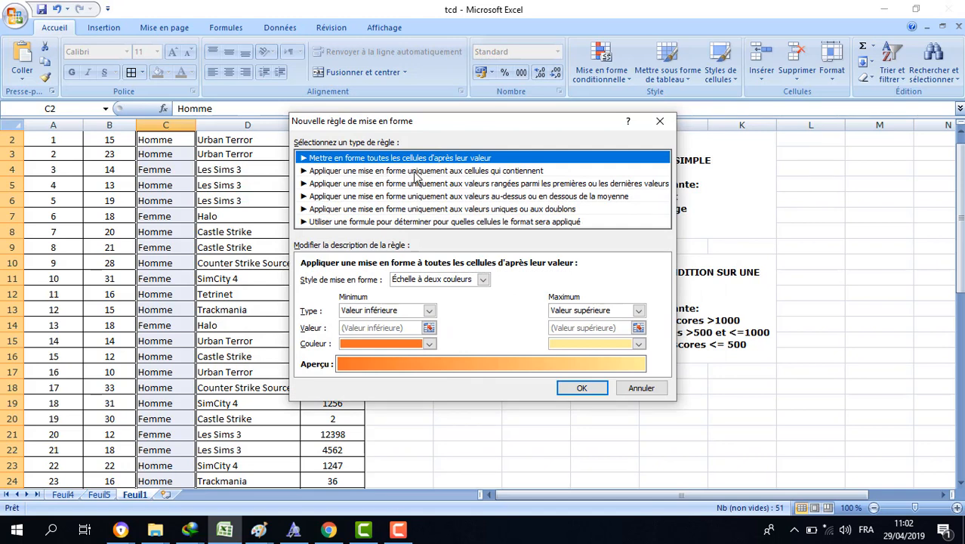
left_click(416, 172)
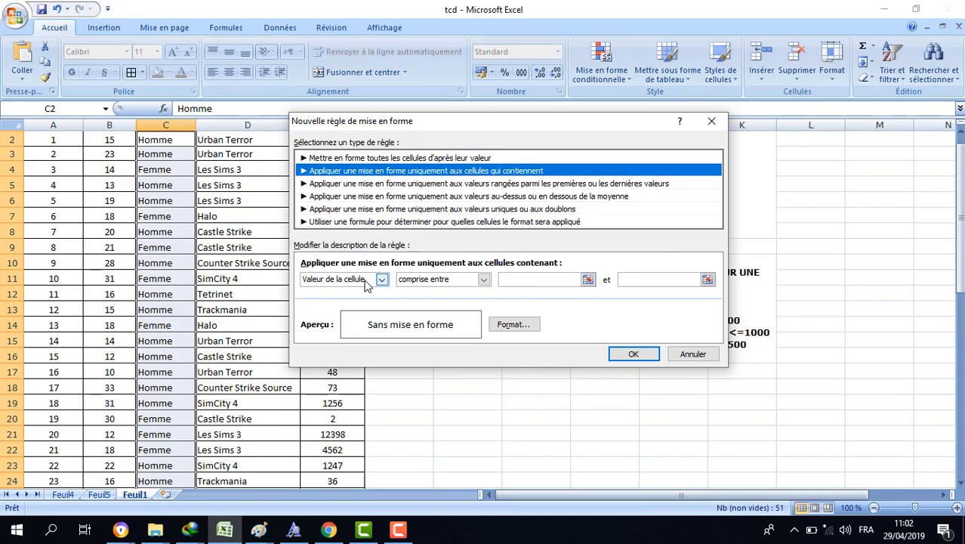
left_click(483, 280)
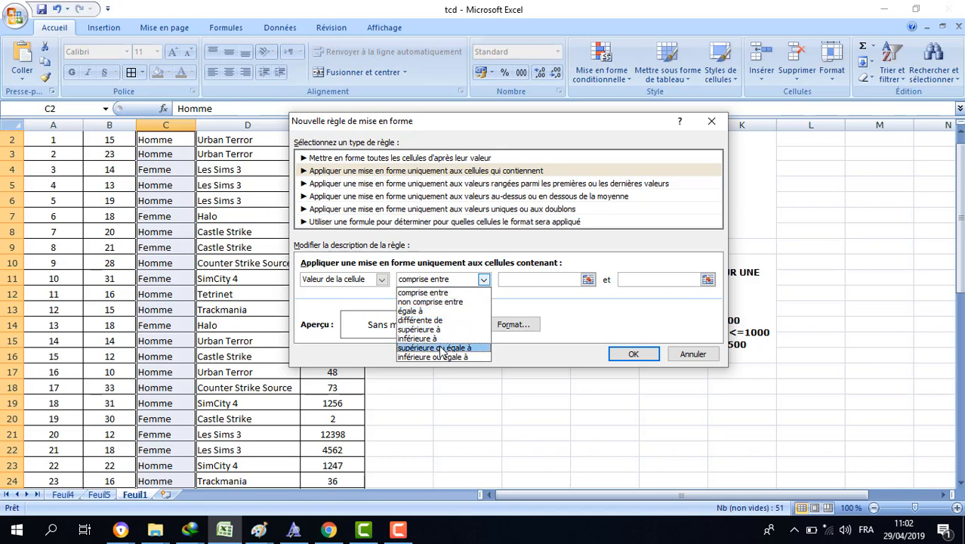
left_click(480, 127)
left_click_drag(491, 122, 253, 106)
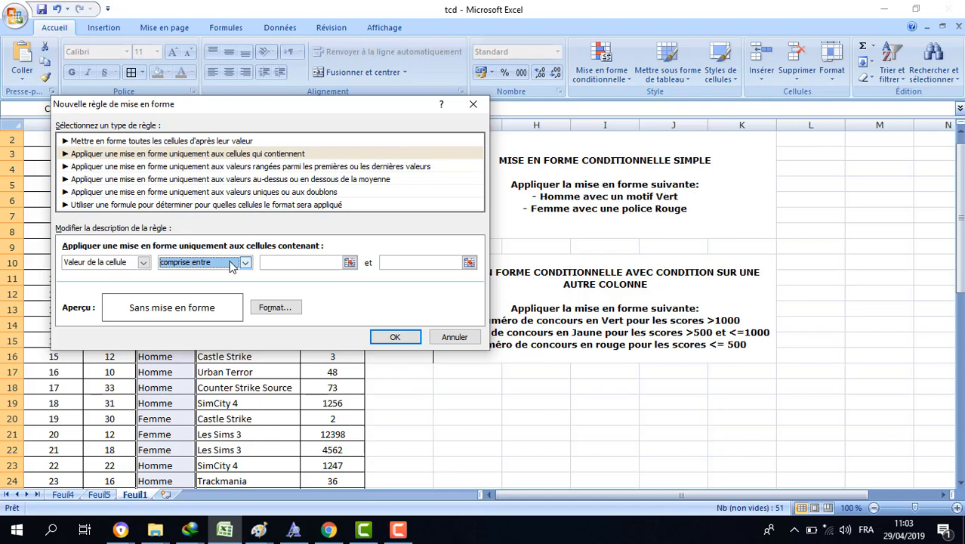
left_click(244, 262)
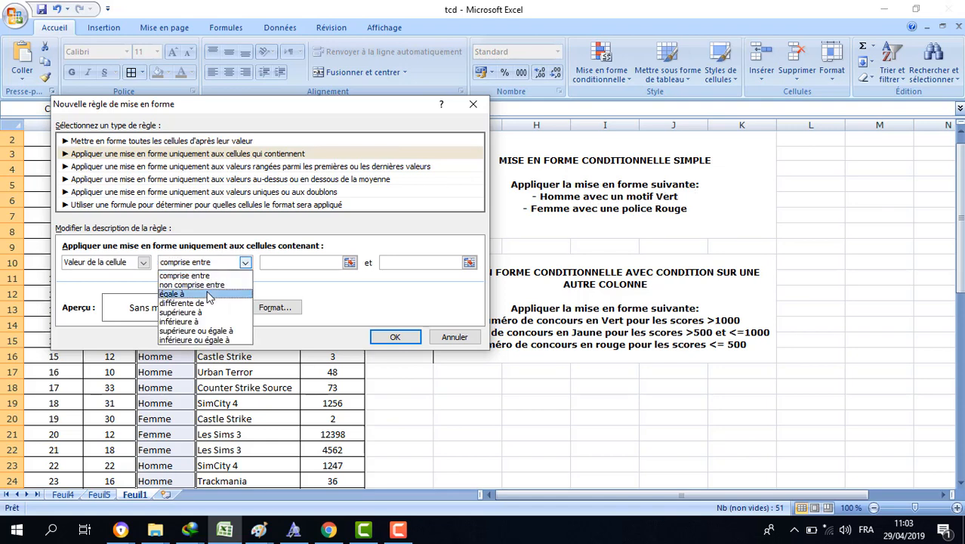
left_click(181, 293)
left_click(277, 264)
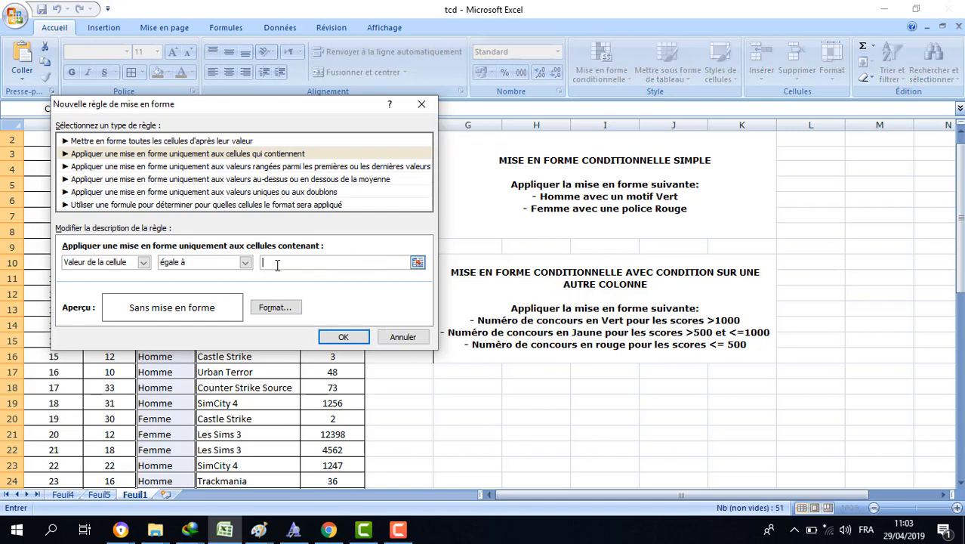
type("Homme")
Step: Set a light olive green background fill in the Homme rule's format
left_click(266, 312)
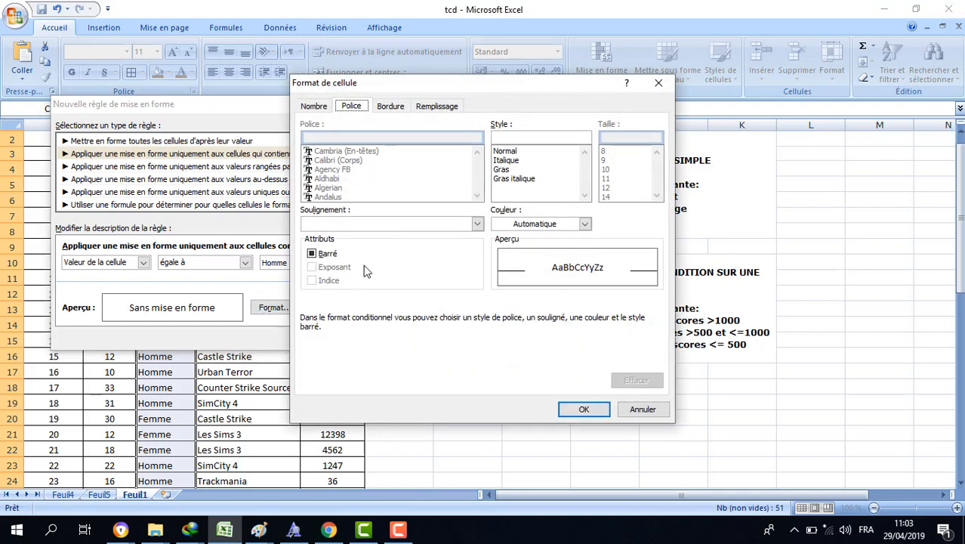
left_click(436, 107)
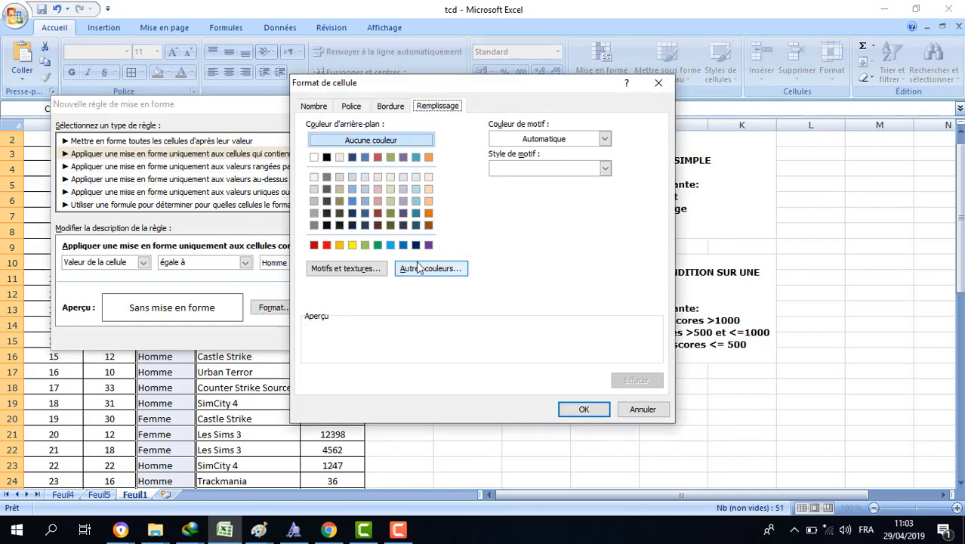
left_click(390, 200)
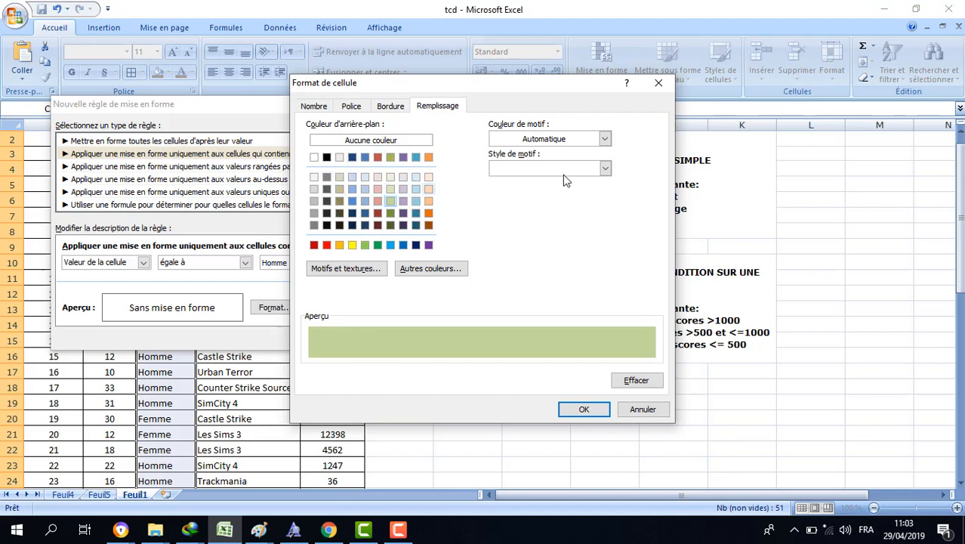
Step: Set the Homme rule's pattern colour to a custom bright green and confirm both the format and the rule
left_click(605, 139)
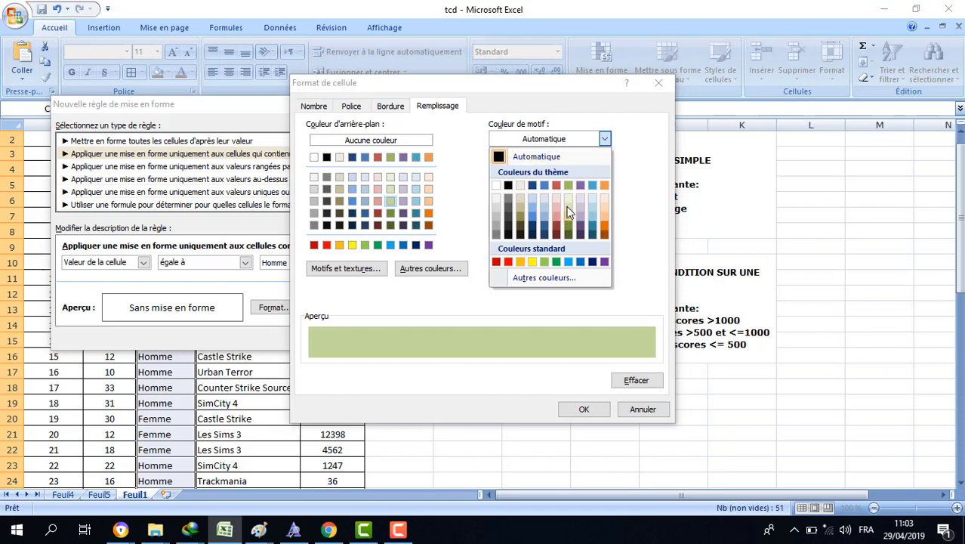
left_click(605, 139)
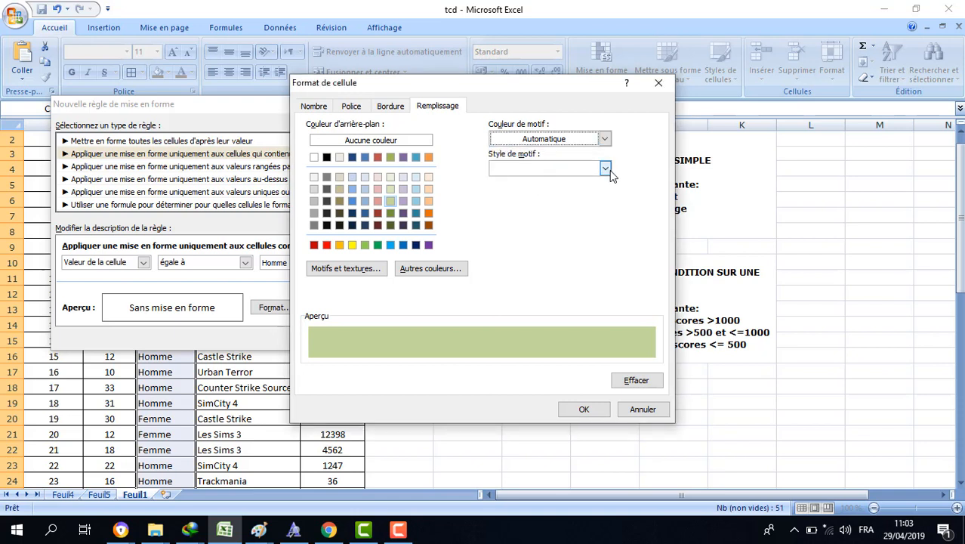
left_click(606, 169)
left_click(607, 169)
left_click(605, 139)
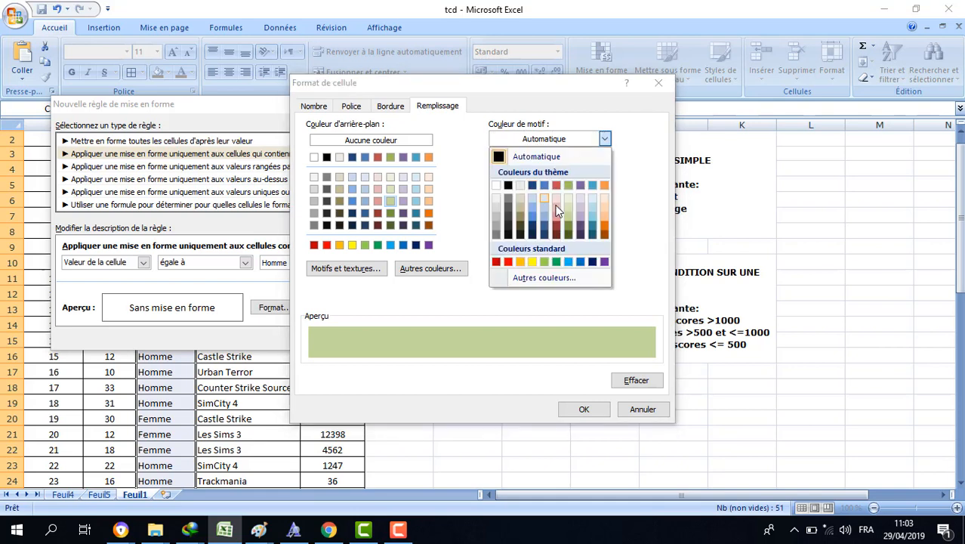
left_click(544, 278)
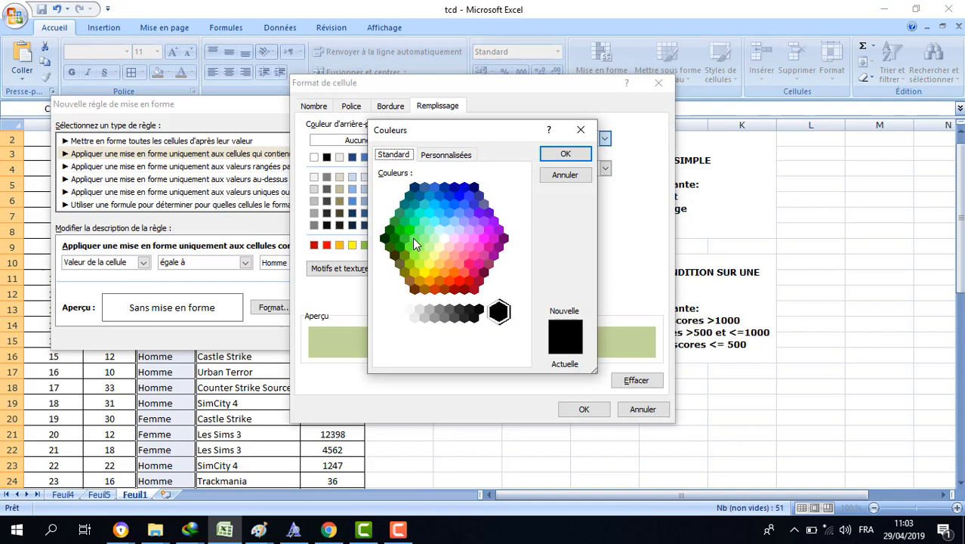
left_click(406, 239)
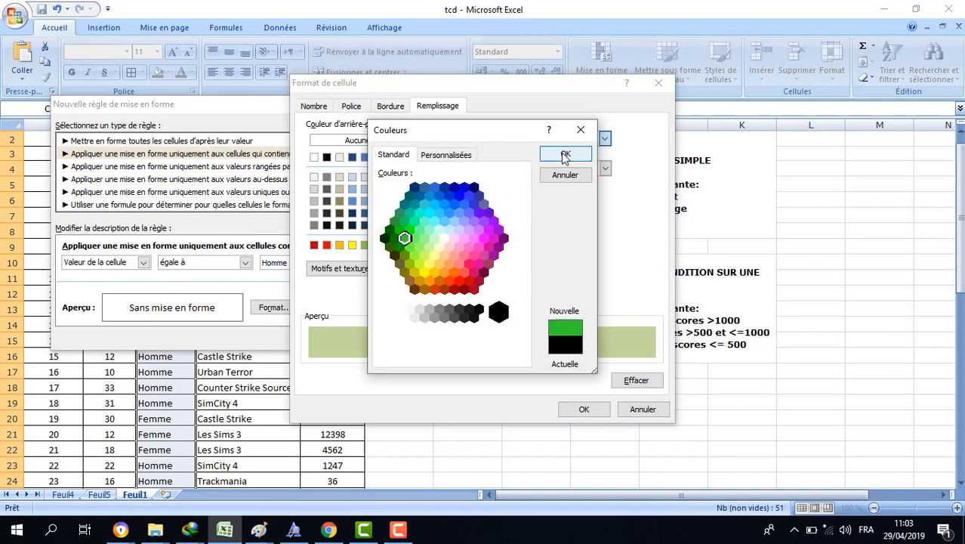
left_click(564, 157)
left_click(597, 410)
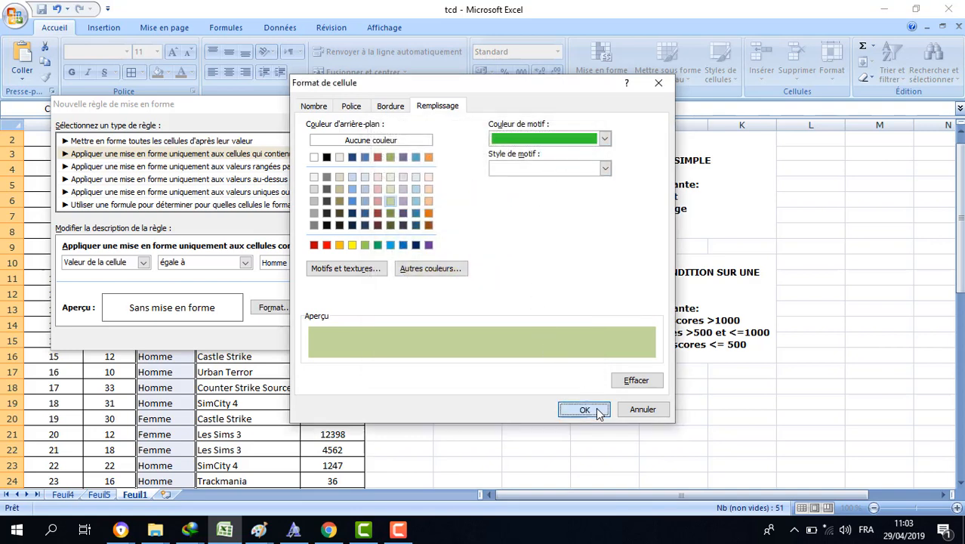
left_click(356, 340)
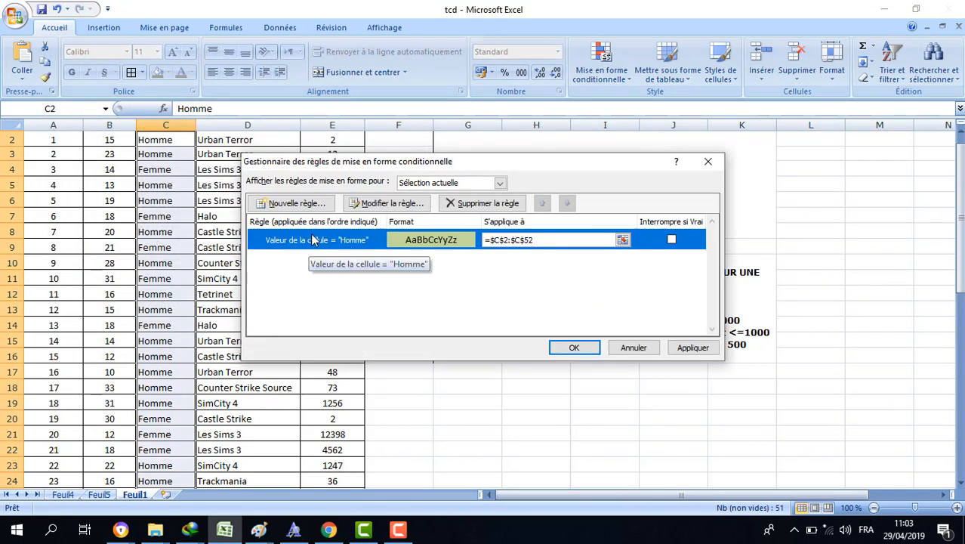
Step: Start a second rule that formats only cells whose value is equal to (égale à) Femme
left_click(294, 204)
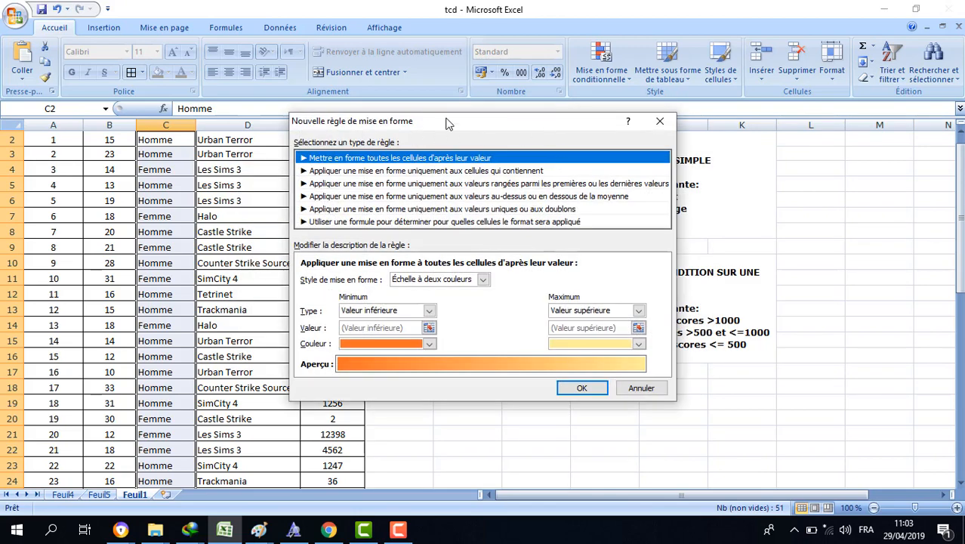
left_click_drag(422, 130, 225, 118)
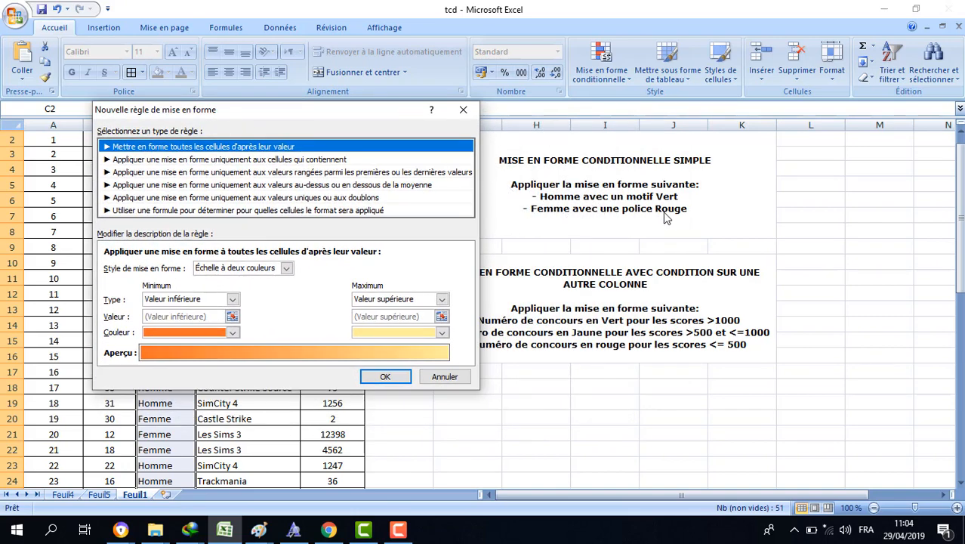
left_click(154, 161)
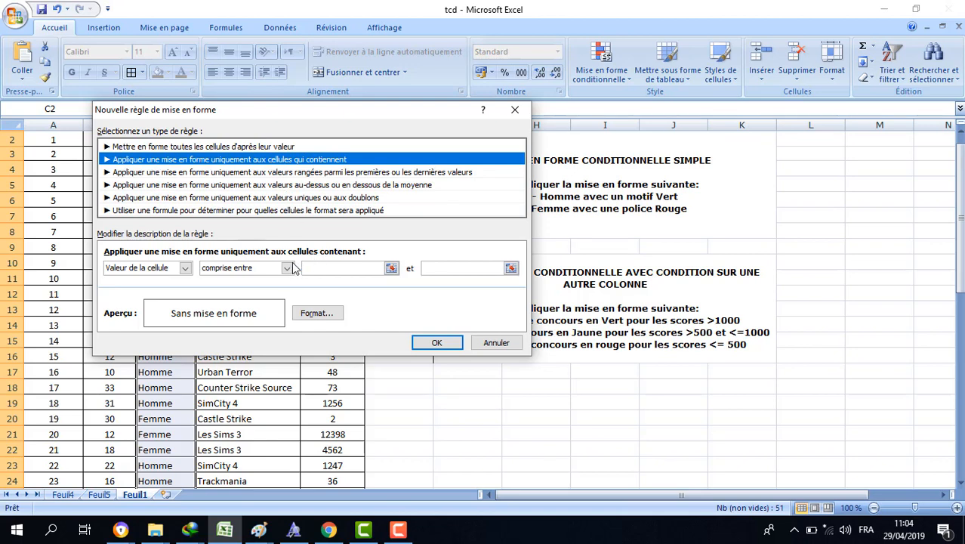
left_click(286, 269)
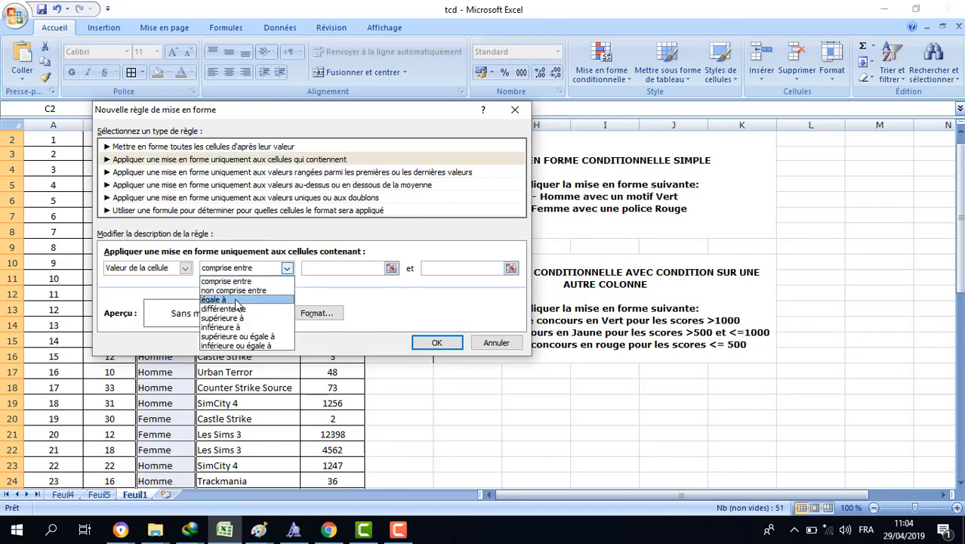
left_click(236, 299)
left_click(321, 267)
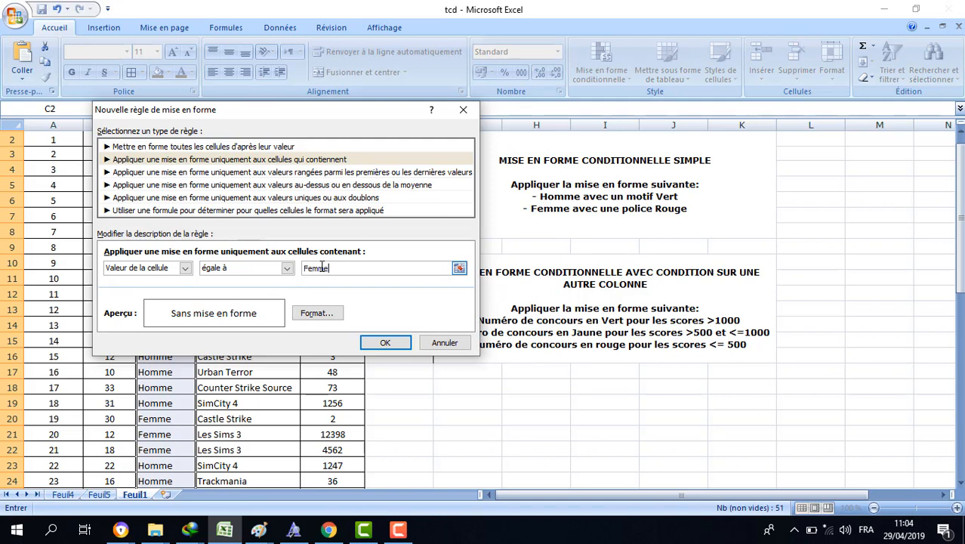
Step: Set the Femme rule's font colour to a red from the extended colour palette and confirm the format
left_click(318, 314)
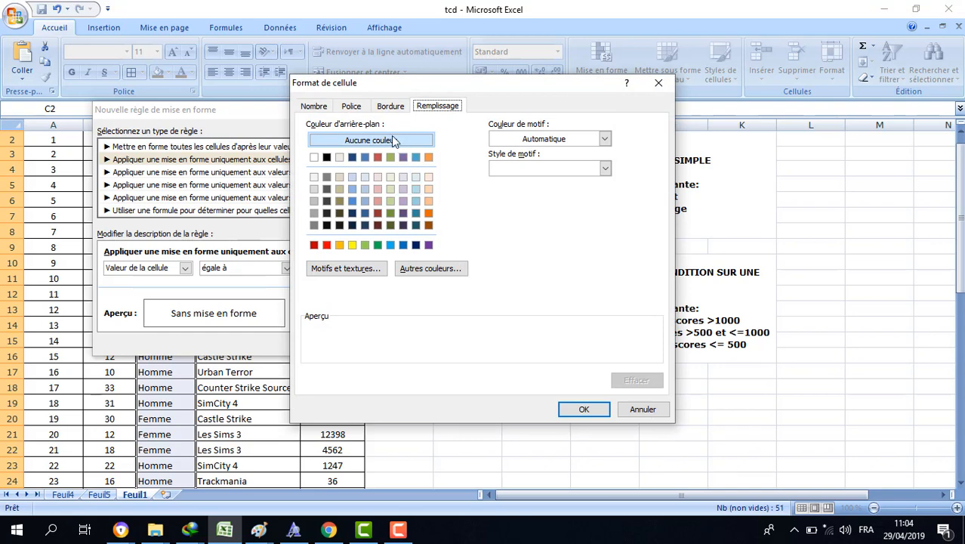
left_click(351, 107)
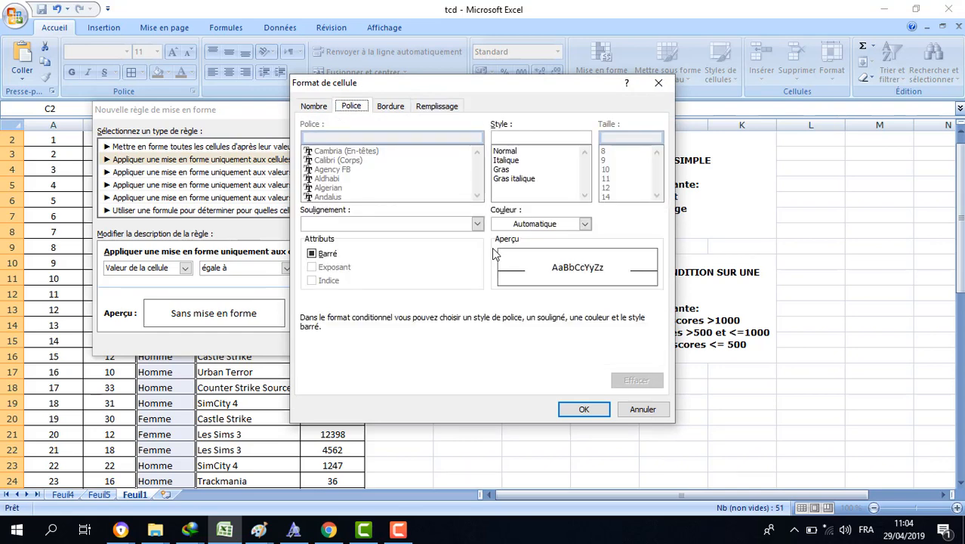
left_click(584, 223)
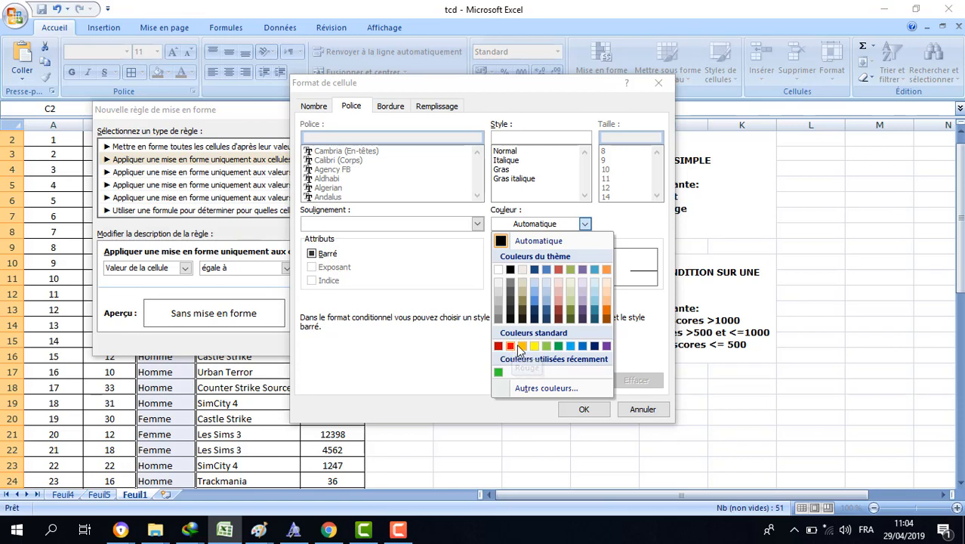
left_click(533, 388)
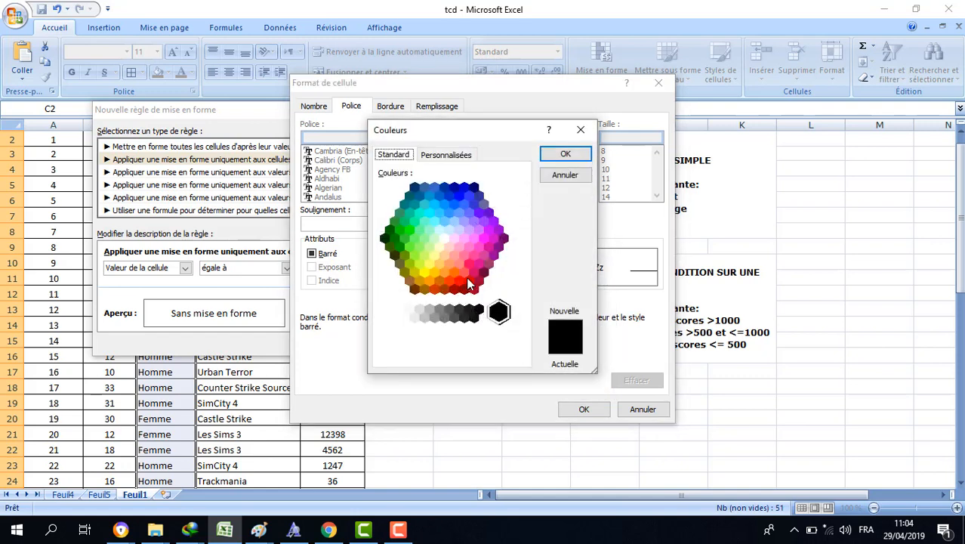
double_click(465, 277)
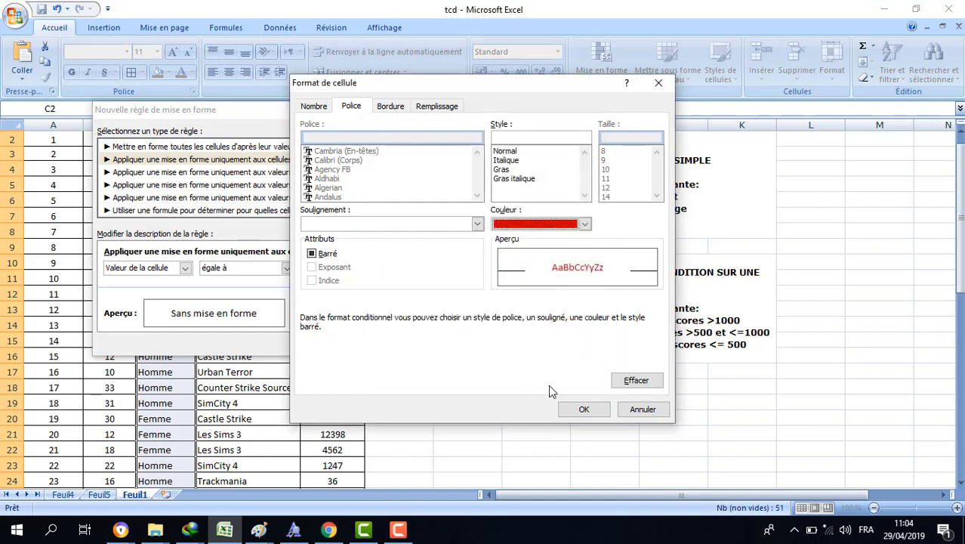
left_click(584, 408)
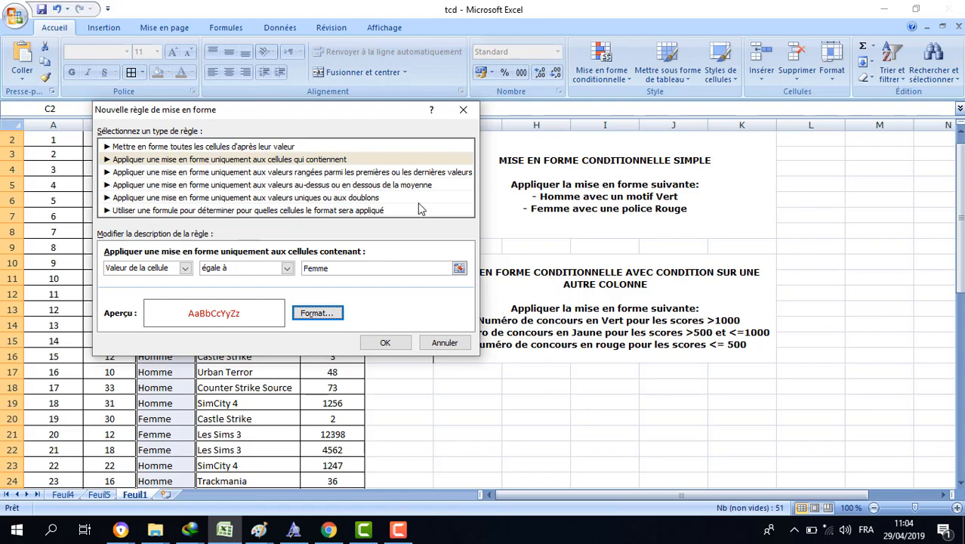
Step: Confirm the Femme rule, apply both rules to the Sexe column and close the rules manager
left_click_drag(323, 113, 536, 90)
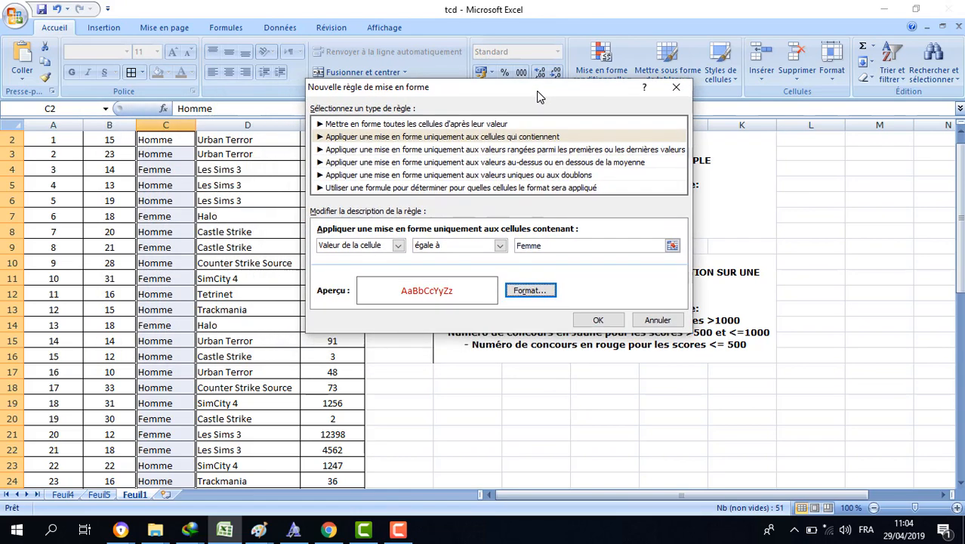
left_click(613, 320)
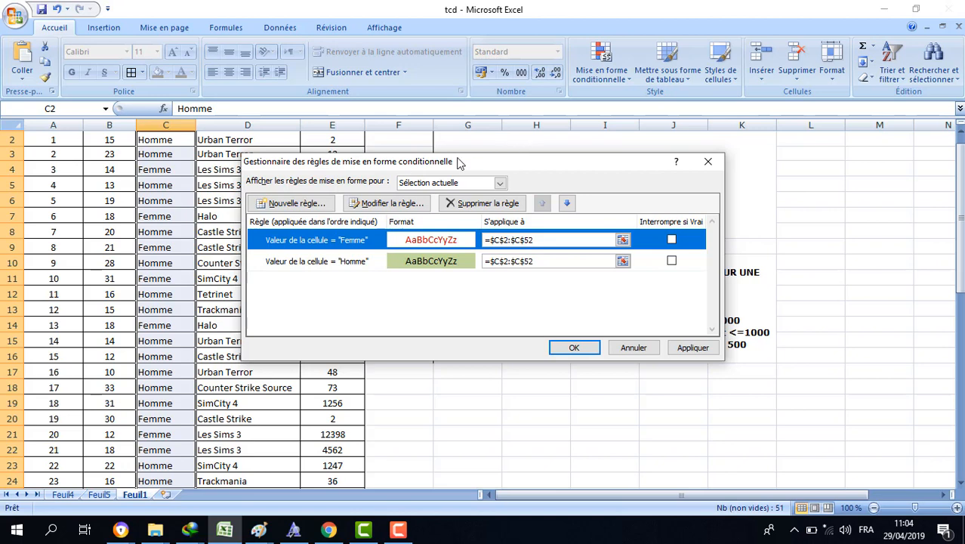
left_click(701, 353)
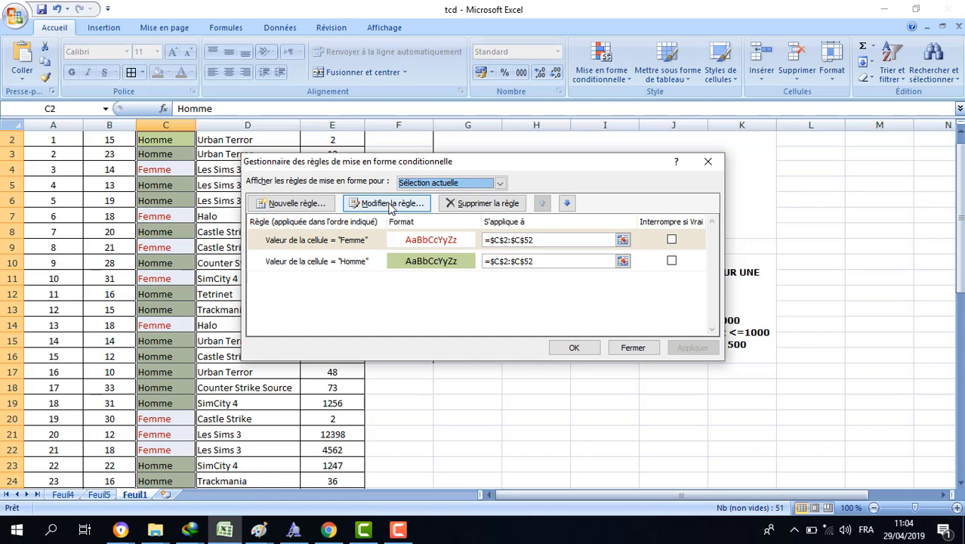
left_click(317, 239)
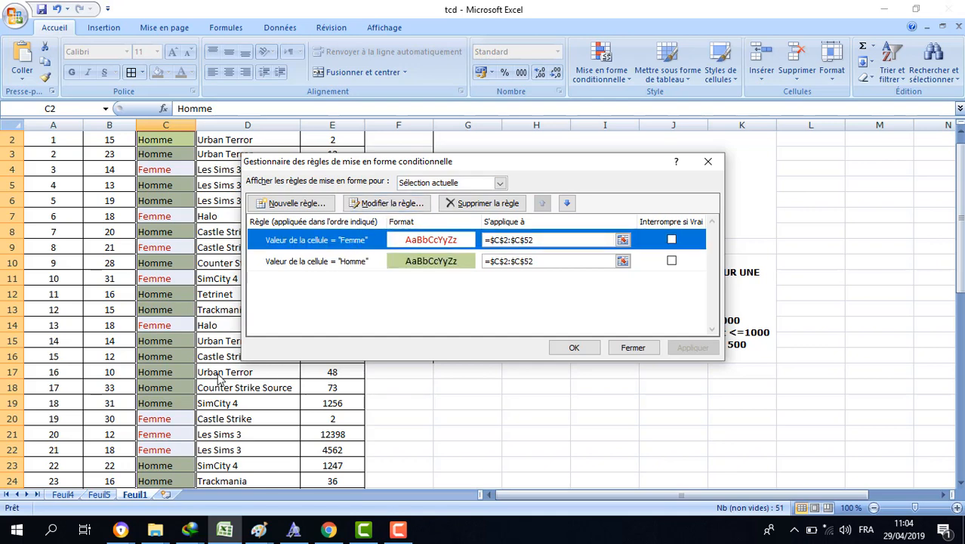
left_click(574, 347)
left_click(576, 353)
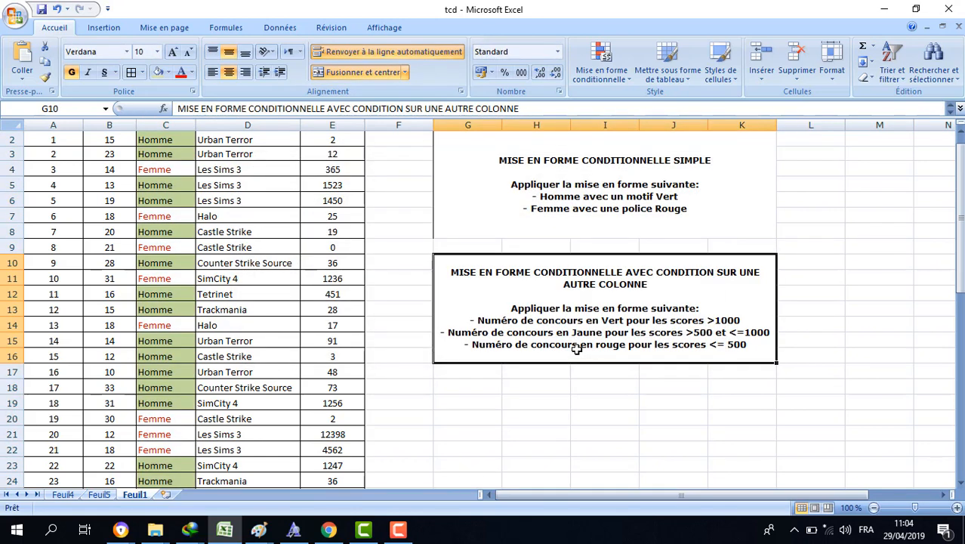
scroll(248, 306, "up", 1)
left_click(226, 264)
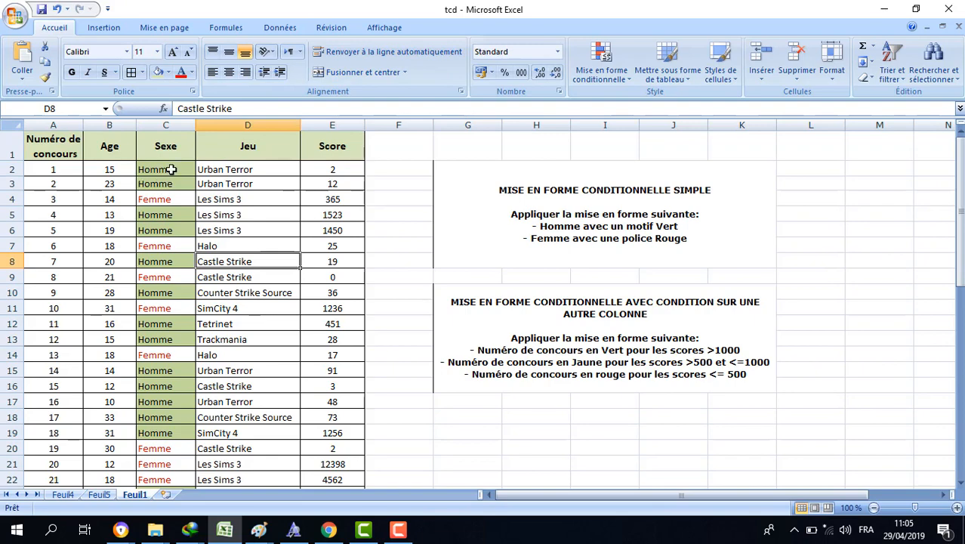
scroll(155, 417, "down", 12)
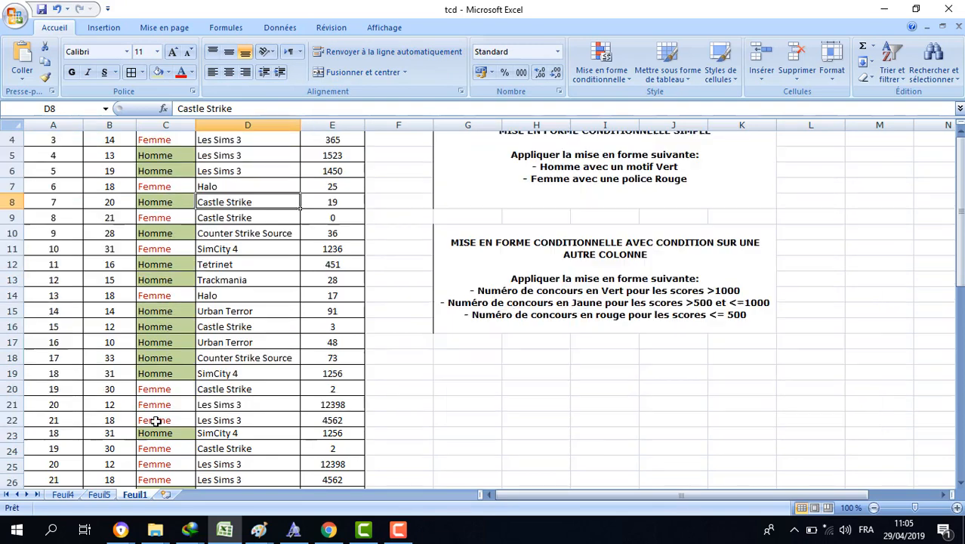
scroll(156, 420, "up", 12)
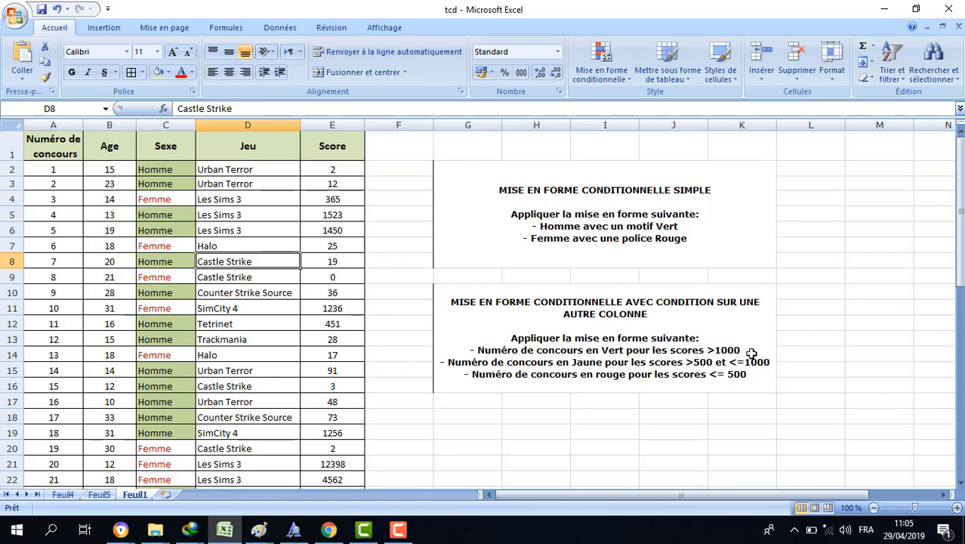
left_click(56, 170)
scroll(56, 170, "down", 16)
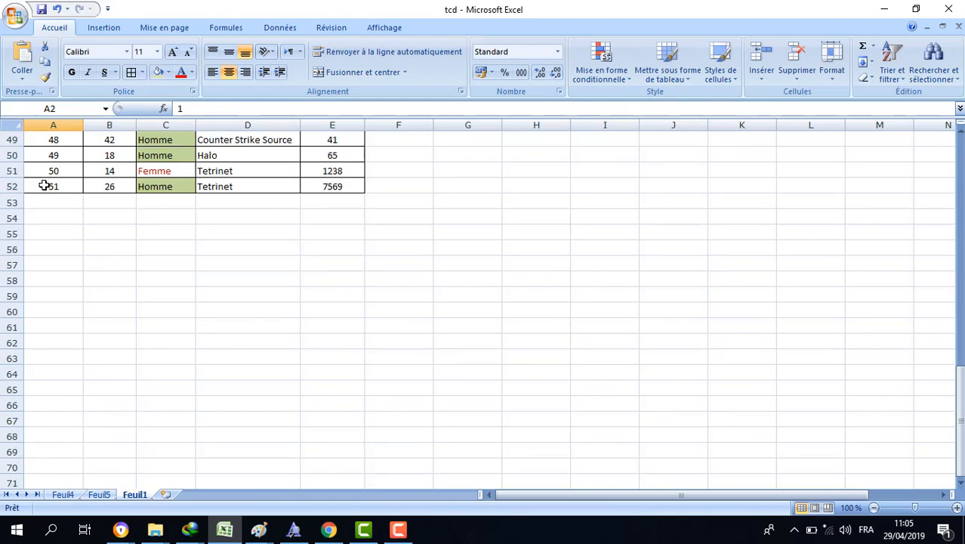
scroll(46, 159, "up", 6)
left_click(66, 106)
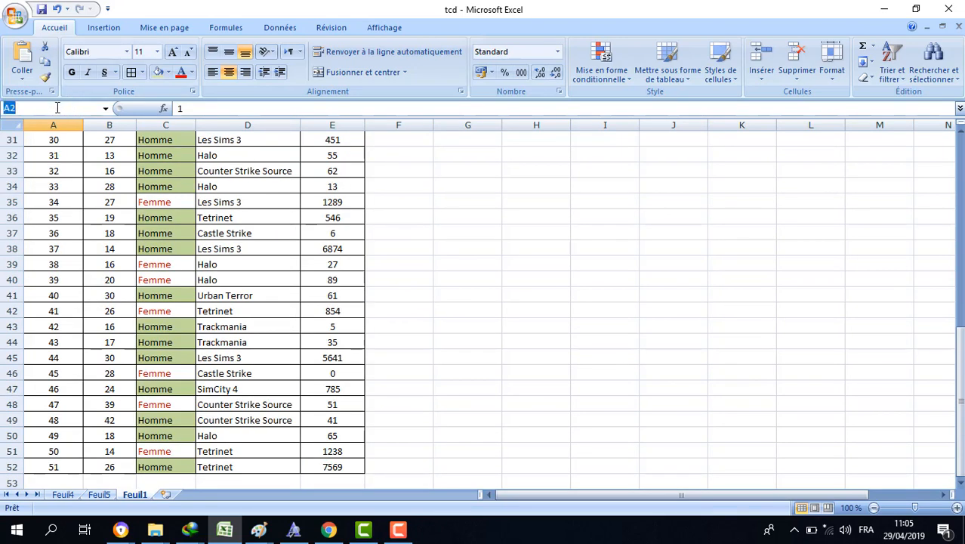
left_click(57, 108)
type(":C52")
key("Return")
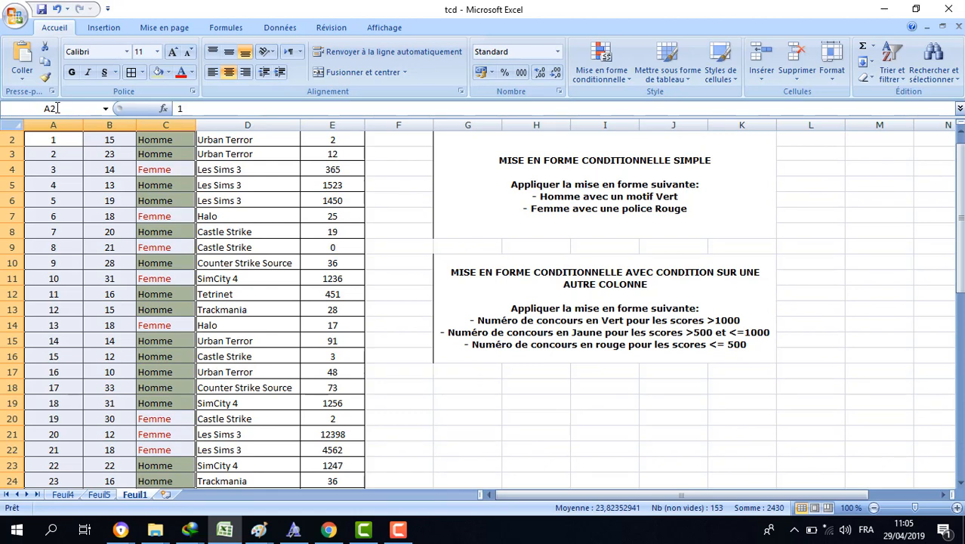
double_click(110, 200)
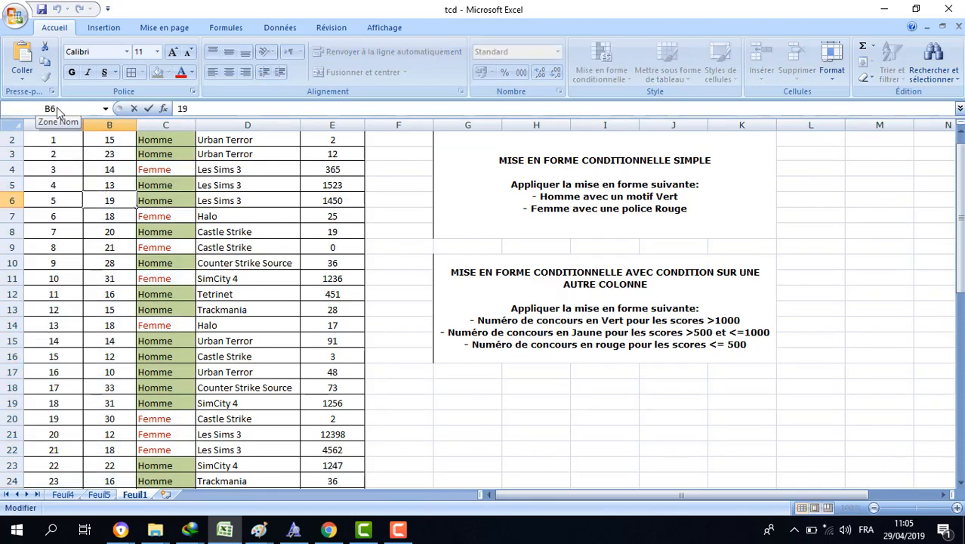
left_click(43, 185)
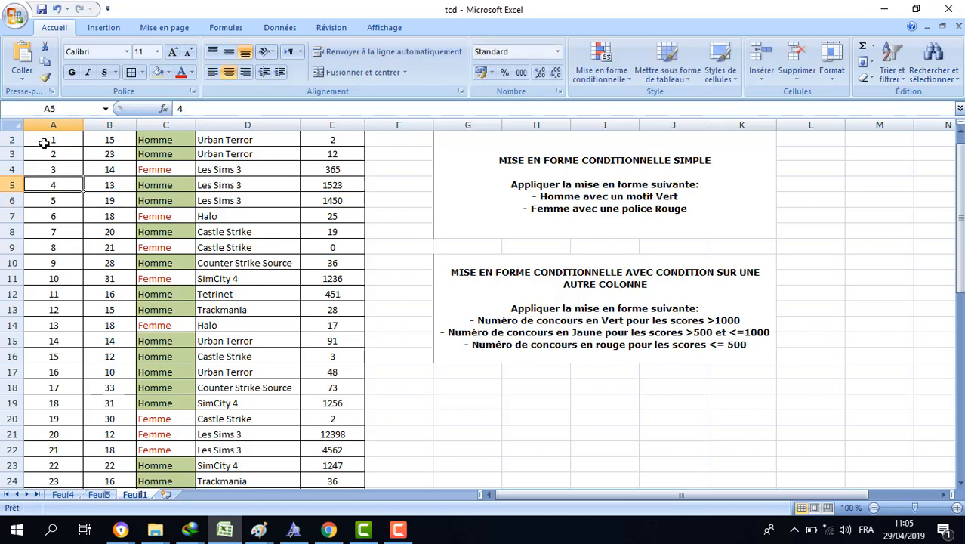
Step: Select the range A2:A52 in the Numéro de concours column
left_click(56, 109)
type("A")
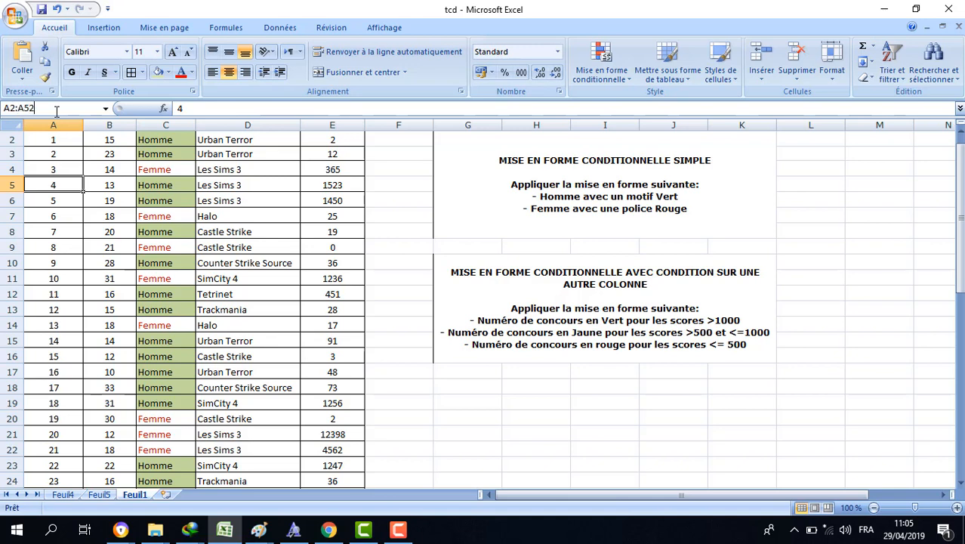
type("2:A52")
key("Return")
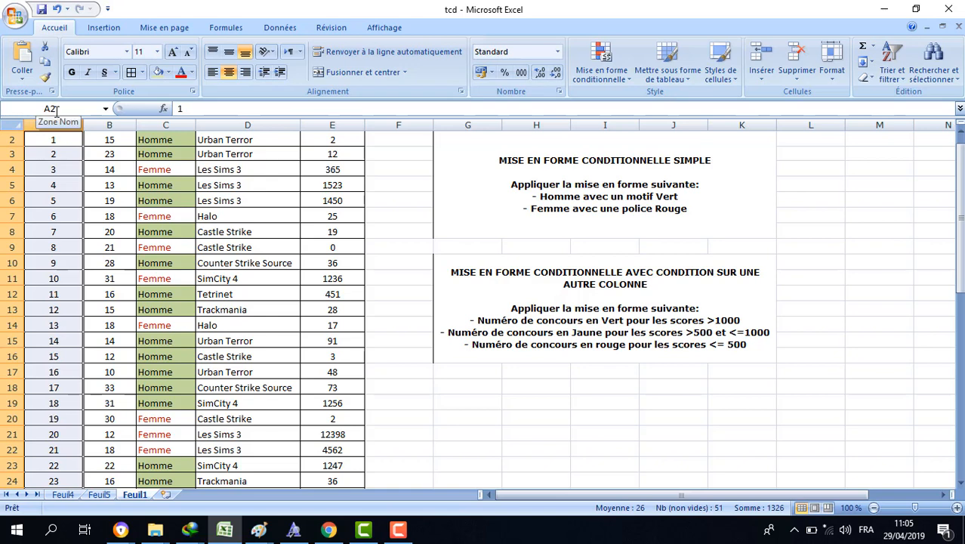
scroll(59, 261, "up", 1)
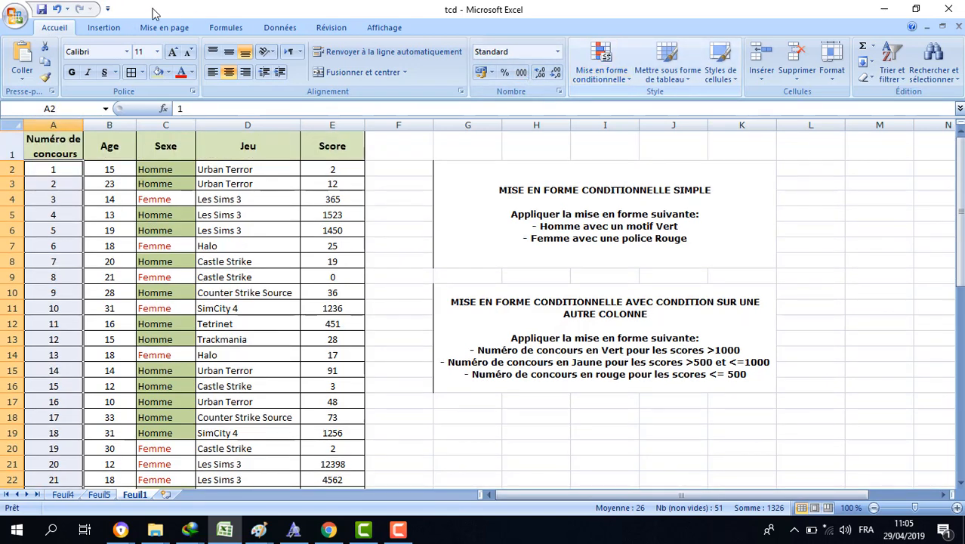
Step: Start a new conditional formatting rule for the selection that uses a formula to determine which cells to format
left_click(627, 82)
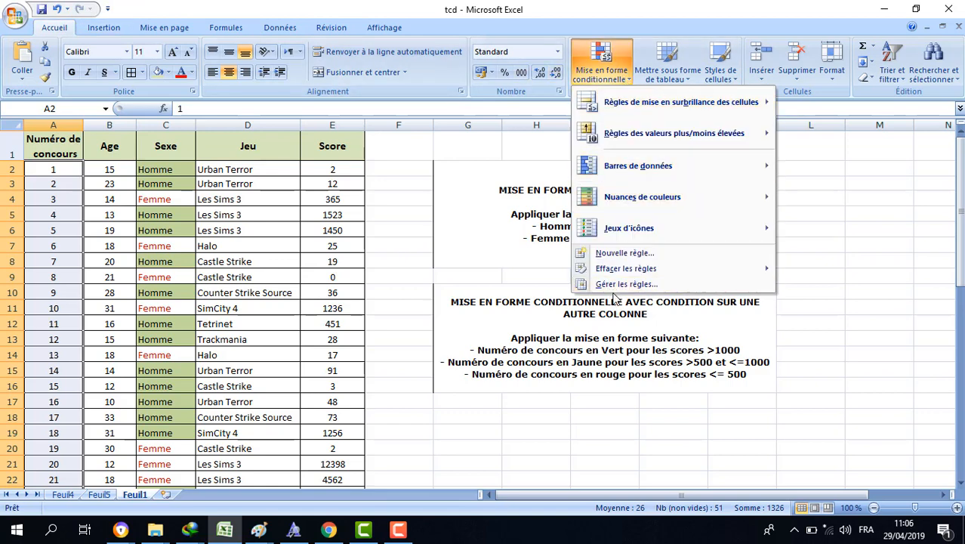
left_click(624, 284)
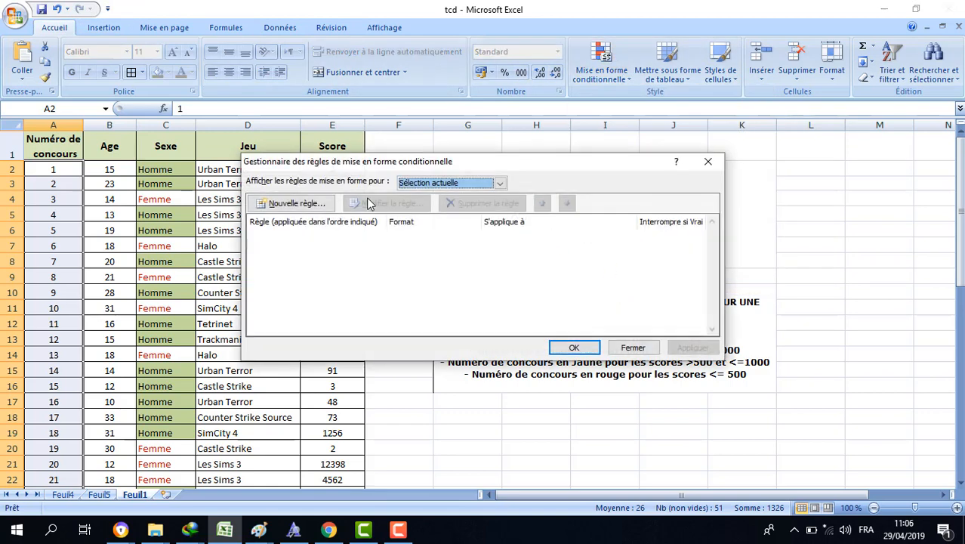
left_click(287, 203)
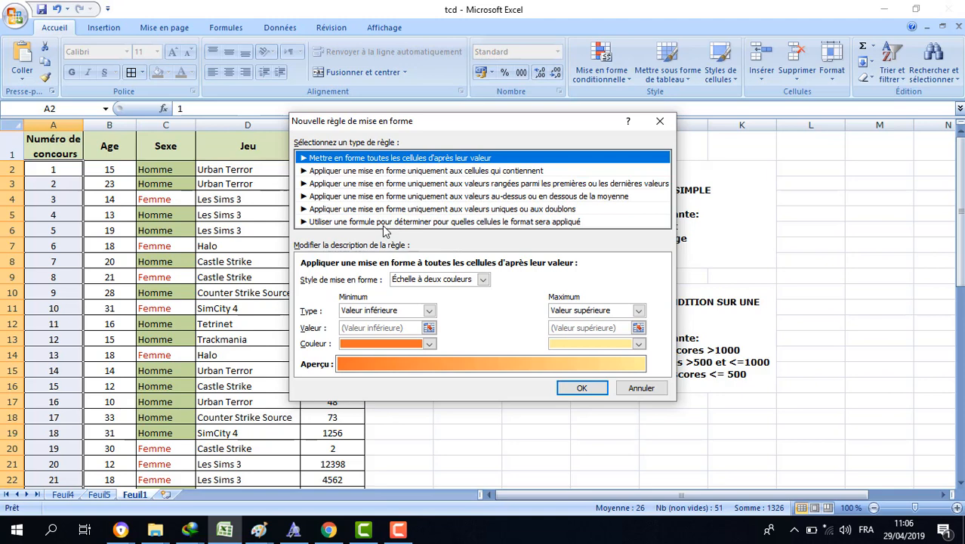
left_click(532, 222)
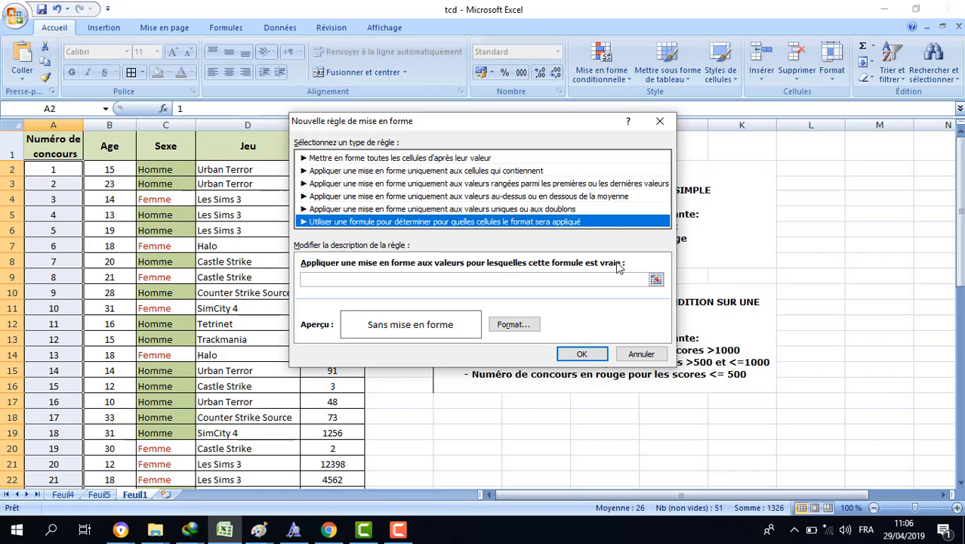
left_click_drag(422, 121, 525, 207)
left_click(502, 270)
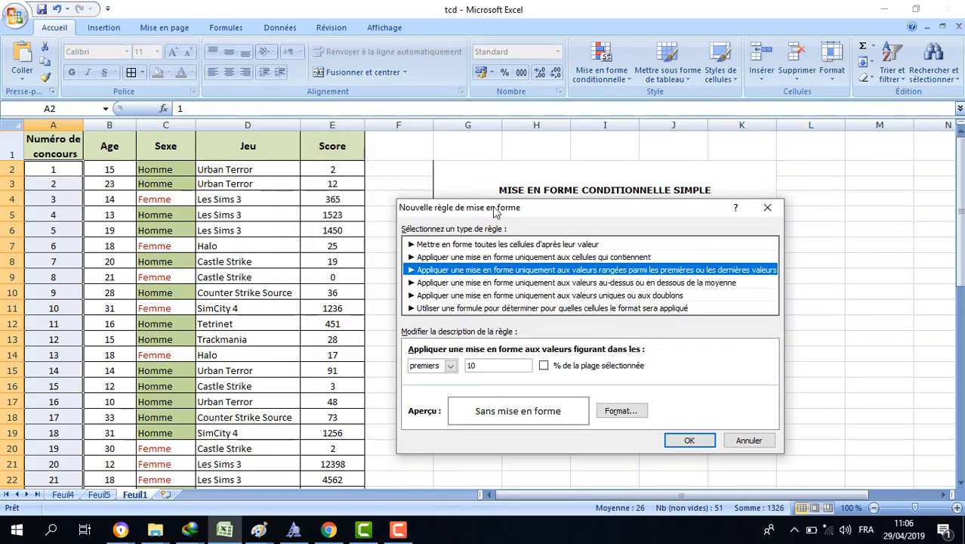
left_click_drag(567, 207, 236, 44)
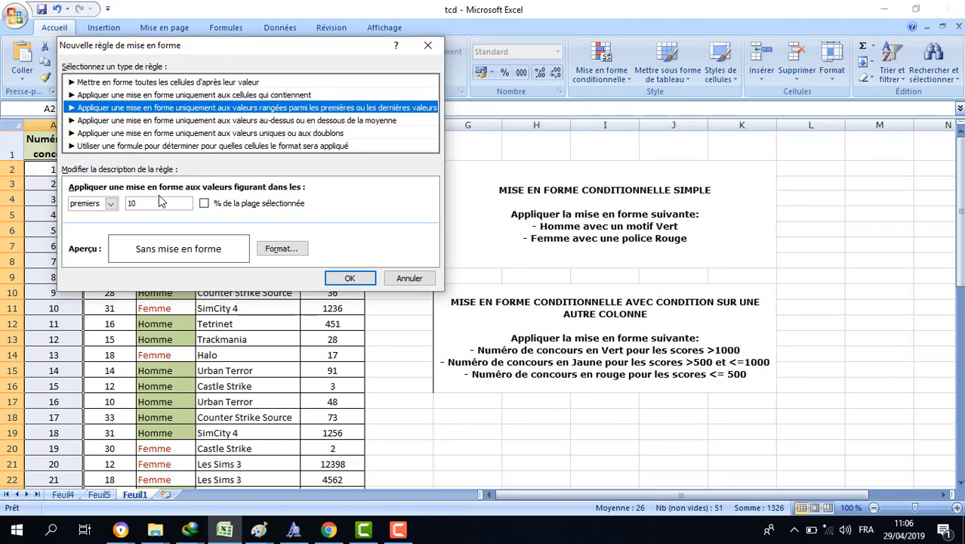
left_click(168, 147)
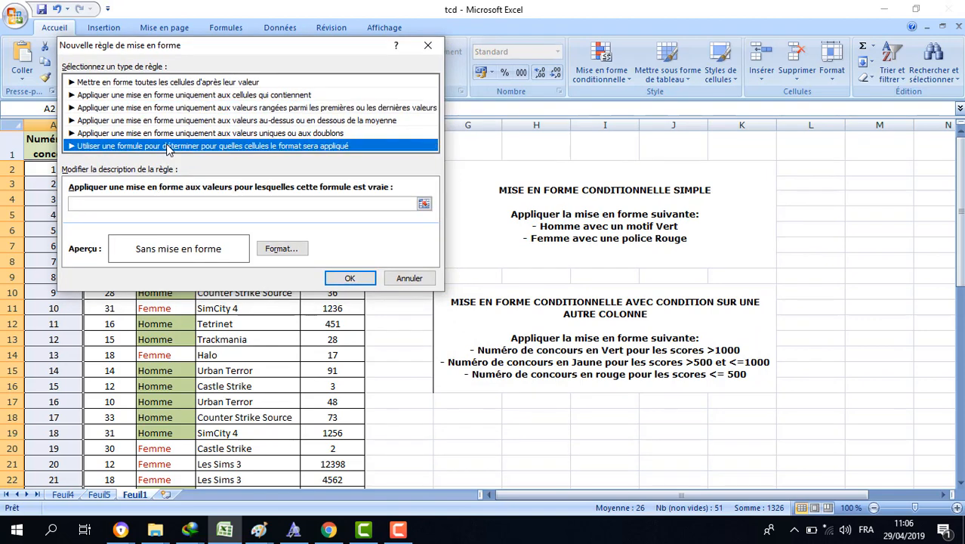
Step: Set the rule's condition formula to =E2>1000
left_click(140, 204)
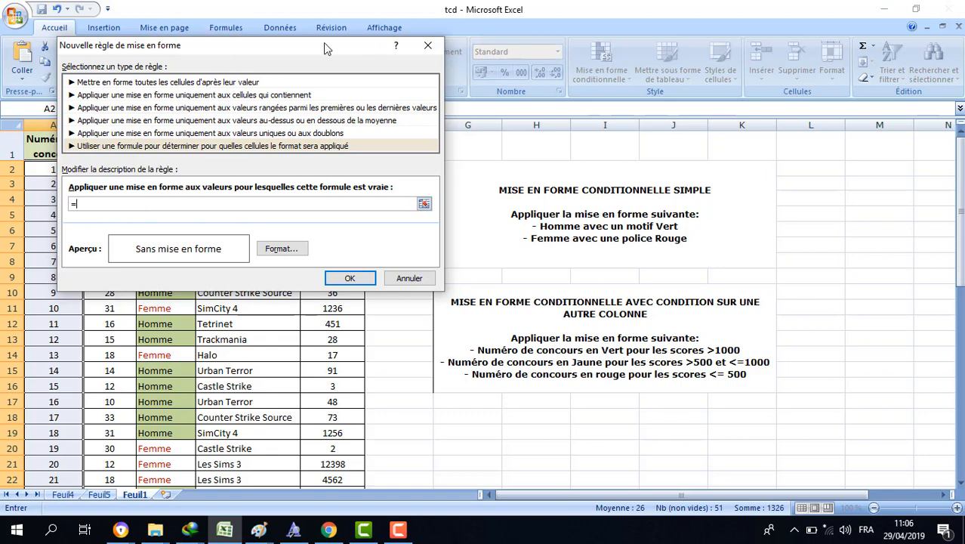
left_click_drag(317, 47, 692, 107)
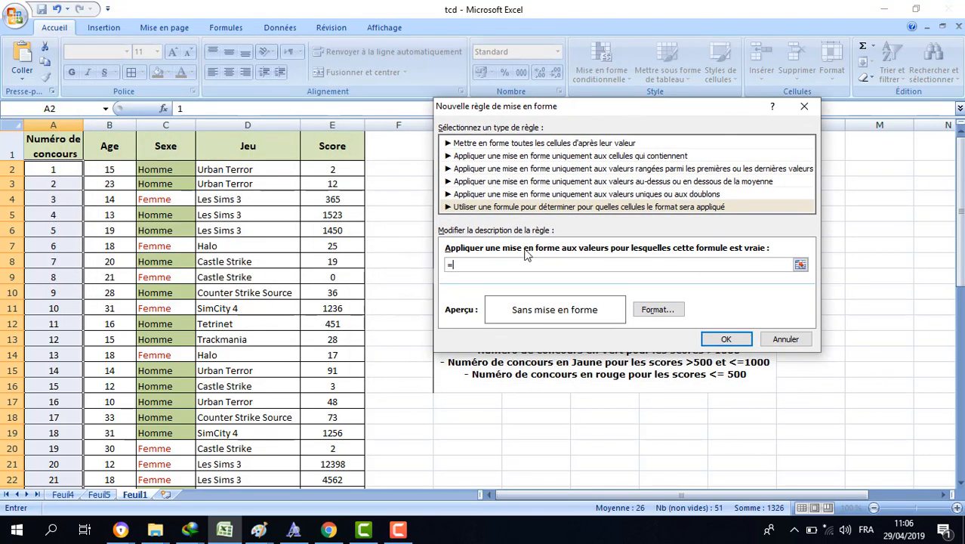
type("2>1000")
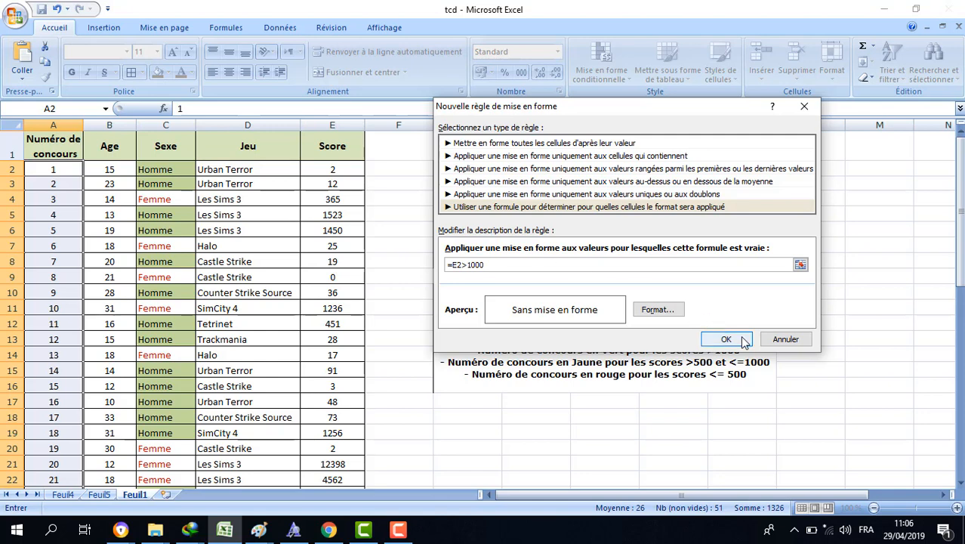
Step: Give the =E2>1000 rule a standard green background fill, confirm the format and rule, and apply it to the contest numbers
left_click(670, 313)
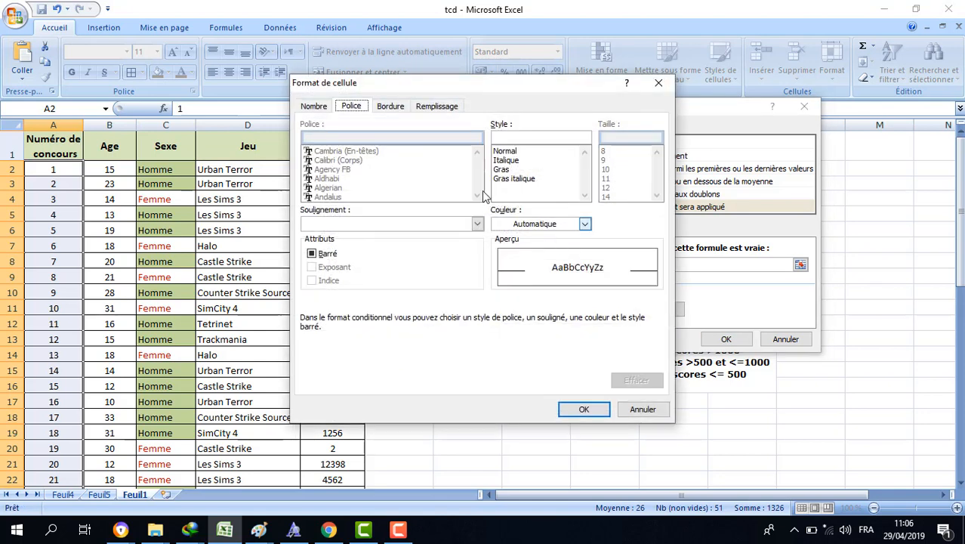
left_click(438, 108)
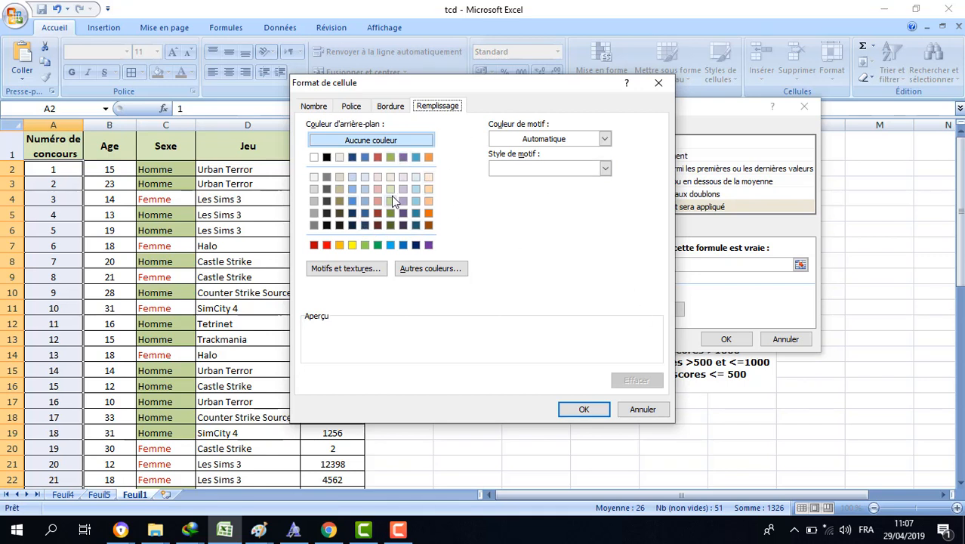
left_click(378, 245)
left_click(584, 410)
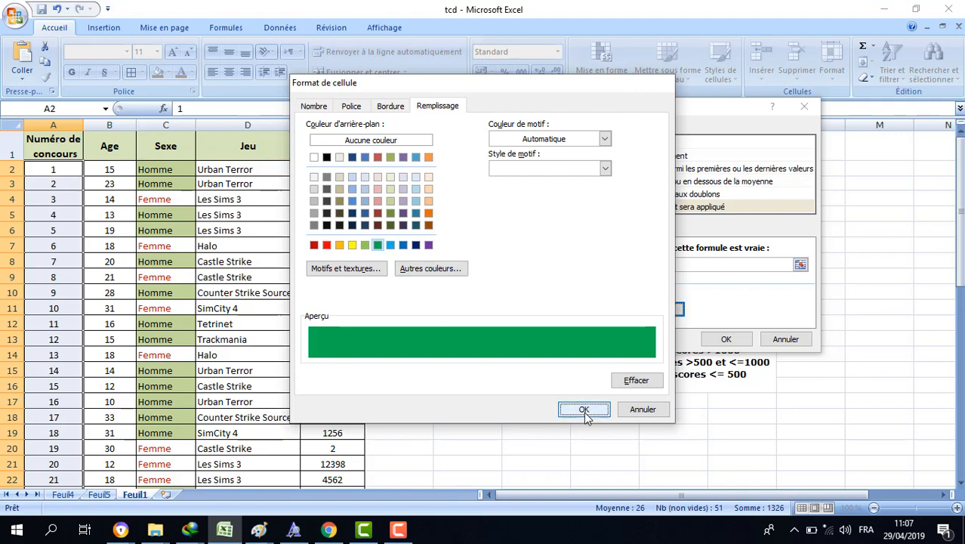
left_click(724, 339)
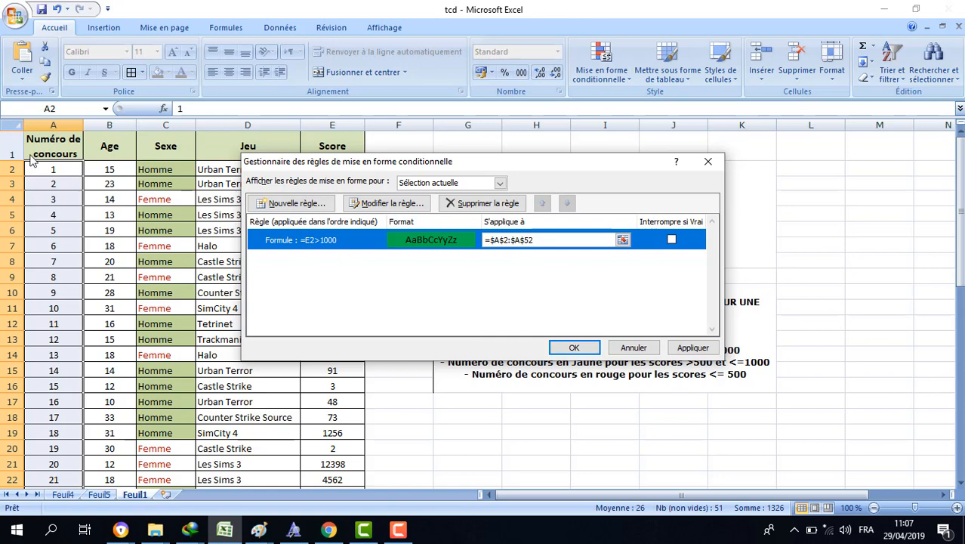
left_click(691, 350)
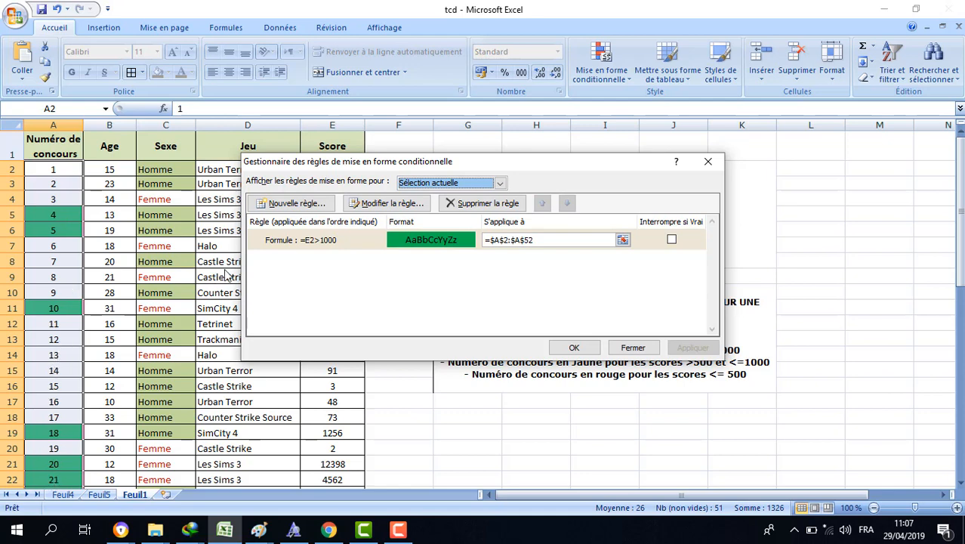
Step: Add another formula-based rule for the selected contest numbers with the condition =ET(E2>500;E2<=1000)
left_click(317, 204)
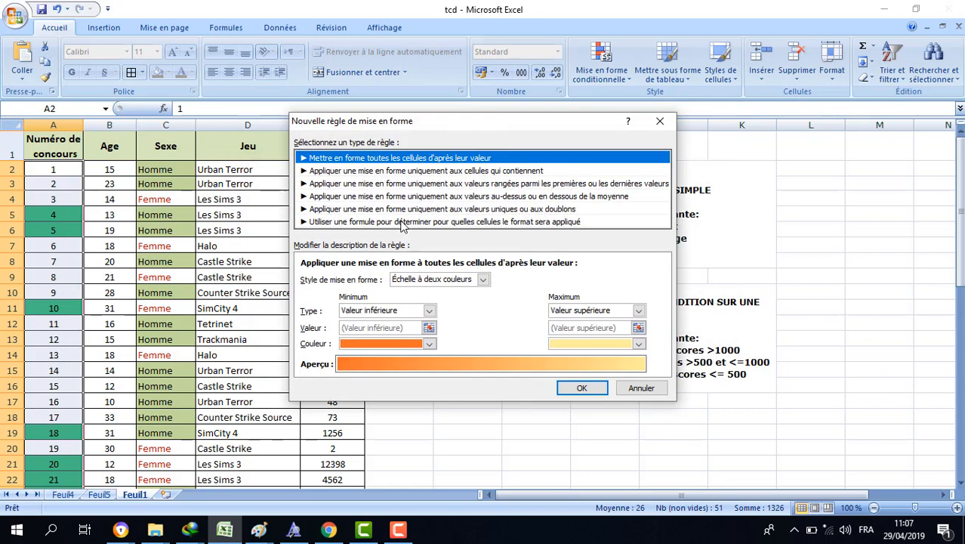
left_click(513, 223)
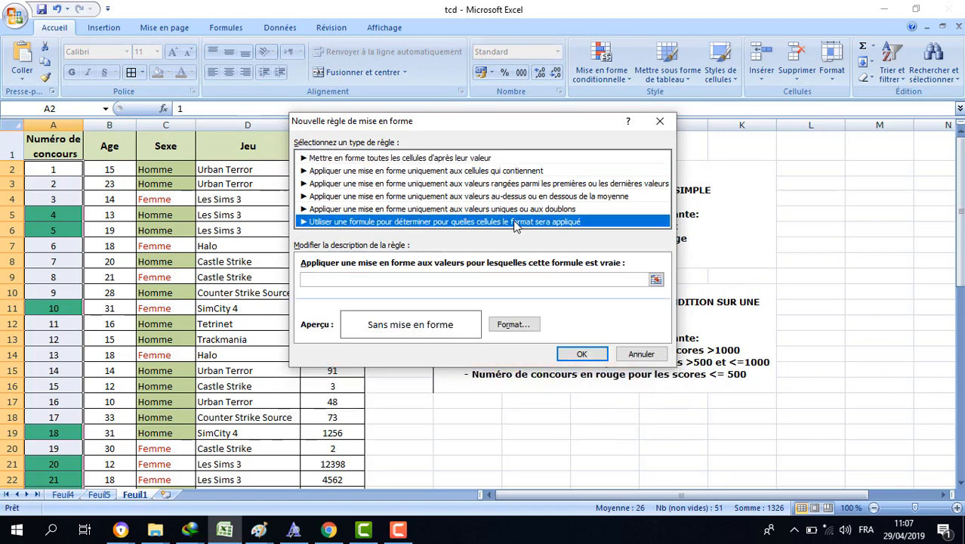
left_click(416, 280)
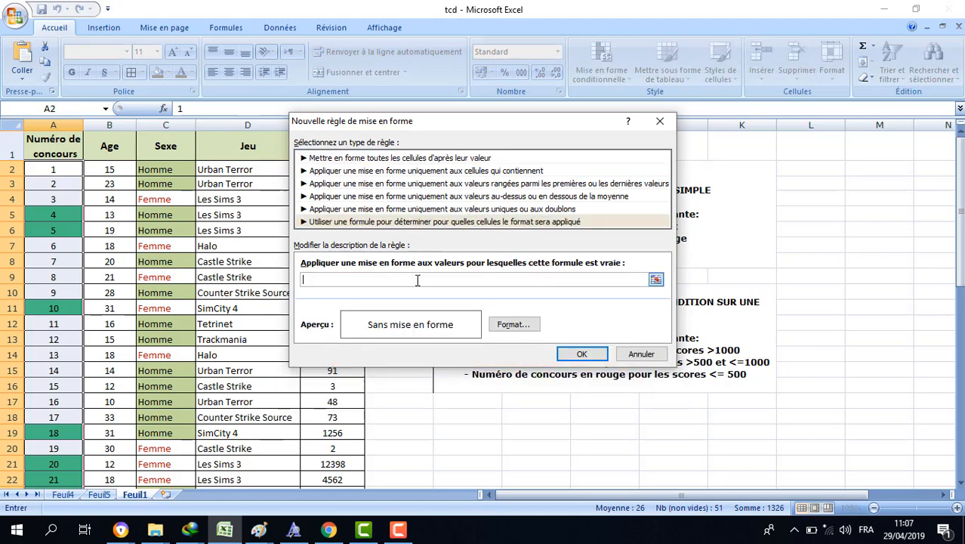
type("=")
left_click_drag(436, 130, 395, 77)
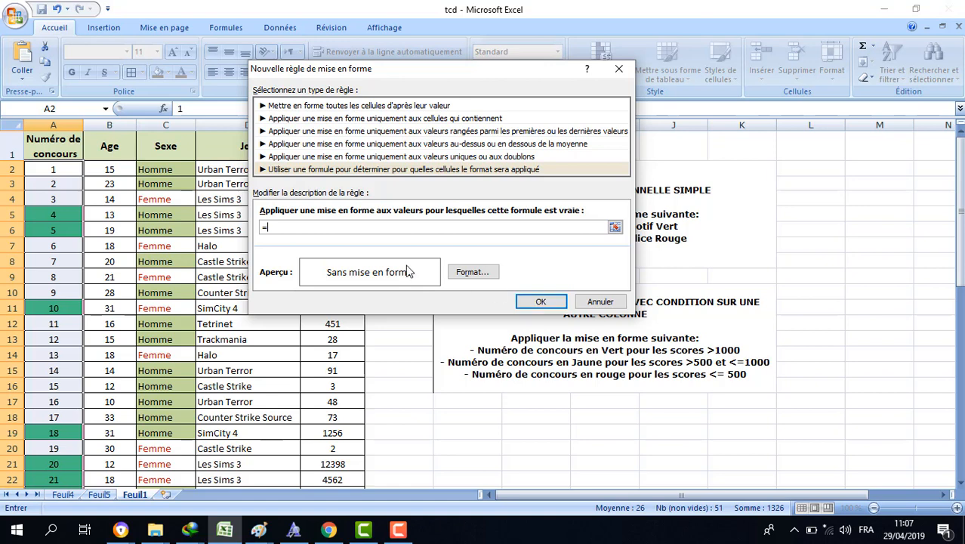
type("T(E2>500;E2<=1000")
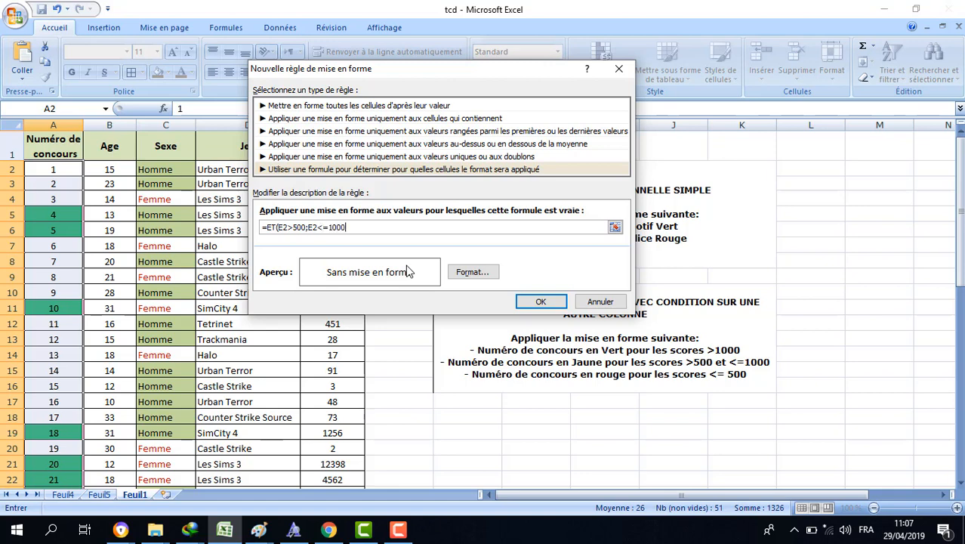
type(")")
Step: Give the =ET(E2>500;E2<=1000) rule a standard yellow background fill, confirm the format and rule, and apply it to the contest numbers
left_click(464, 274)
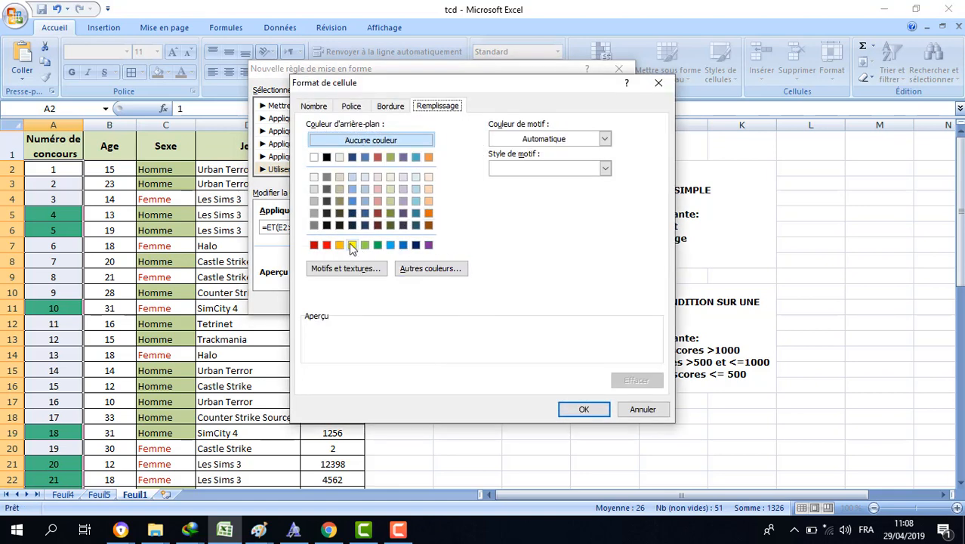
left_click(351, 245)
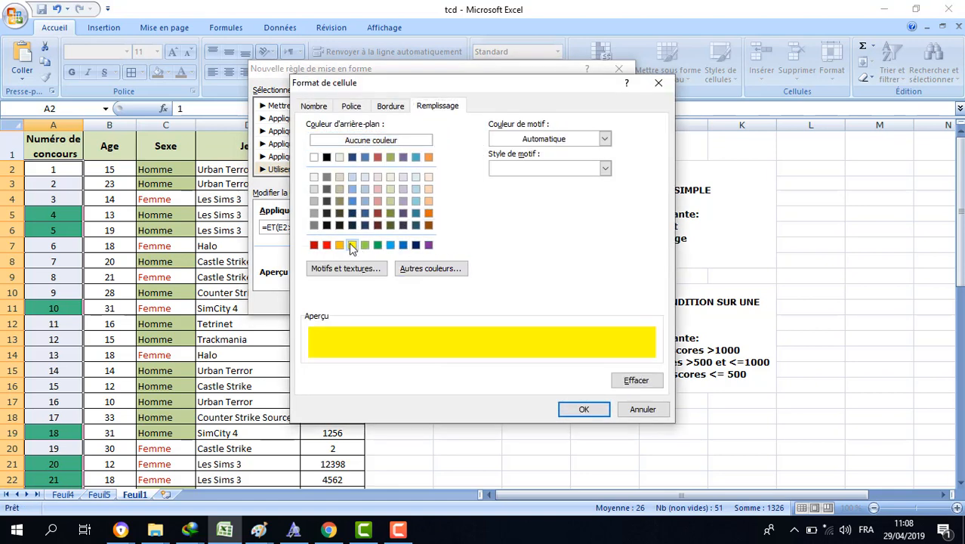
left_click(582, 410)
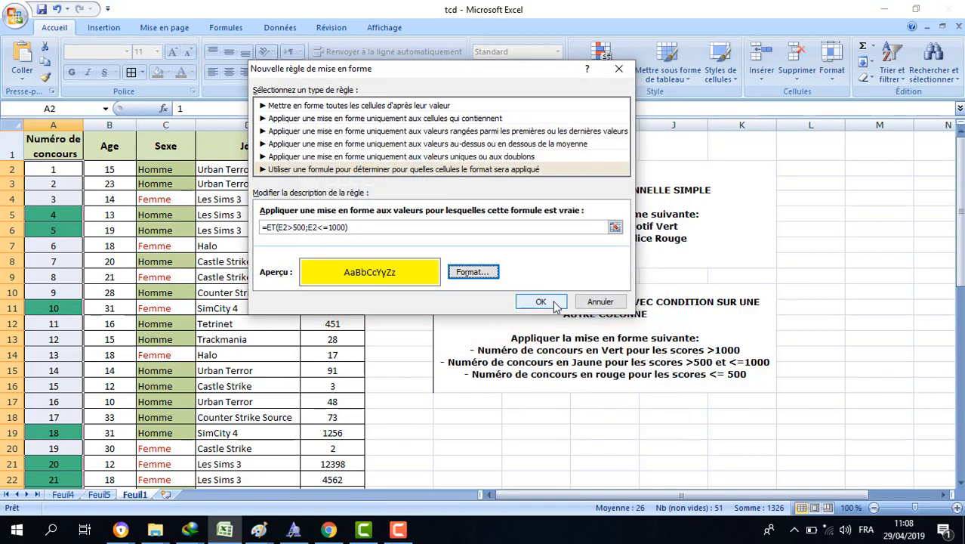
left_click(555, 305)
left_click(682, 349)
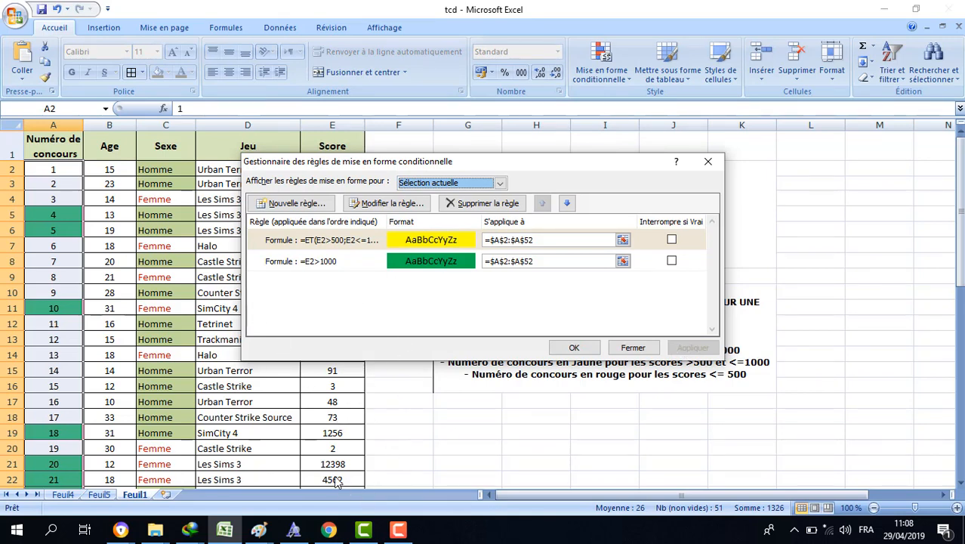
Step: Create a third formula-based rule for the selected contest numbers with the condition =E2<=500
left_click_drag(287, 163, 453, 124)
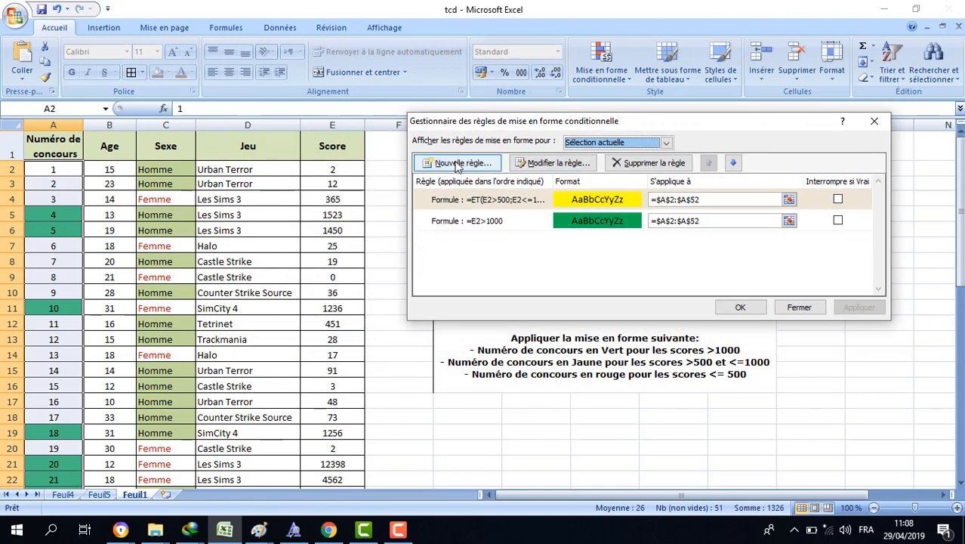
left_click(456, 164)
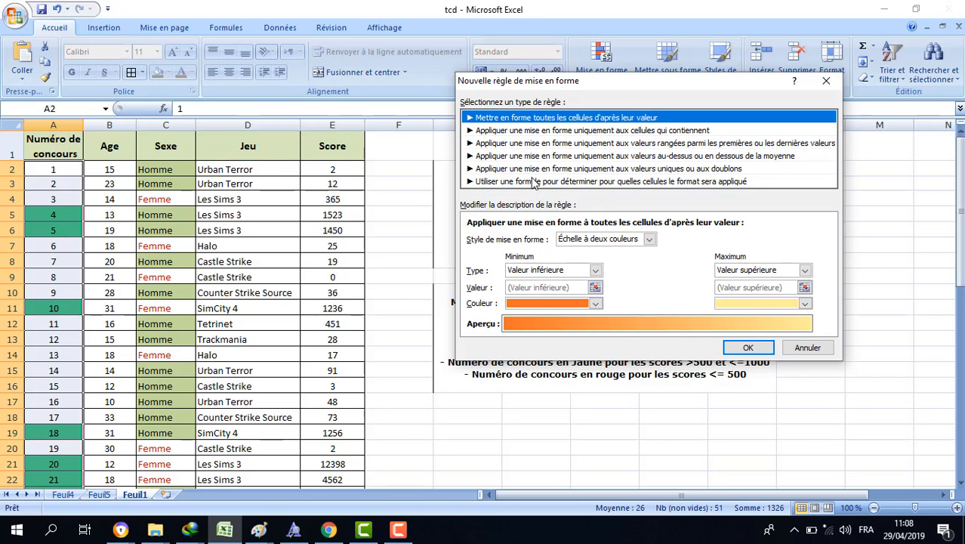
left_click(533, 182)
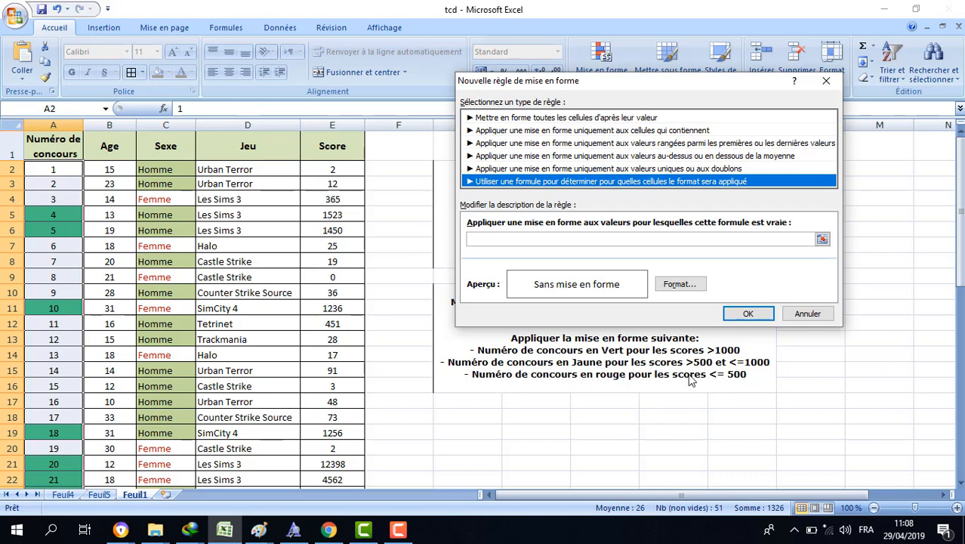
left_click(540, 238)
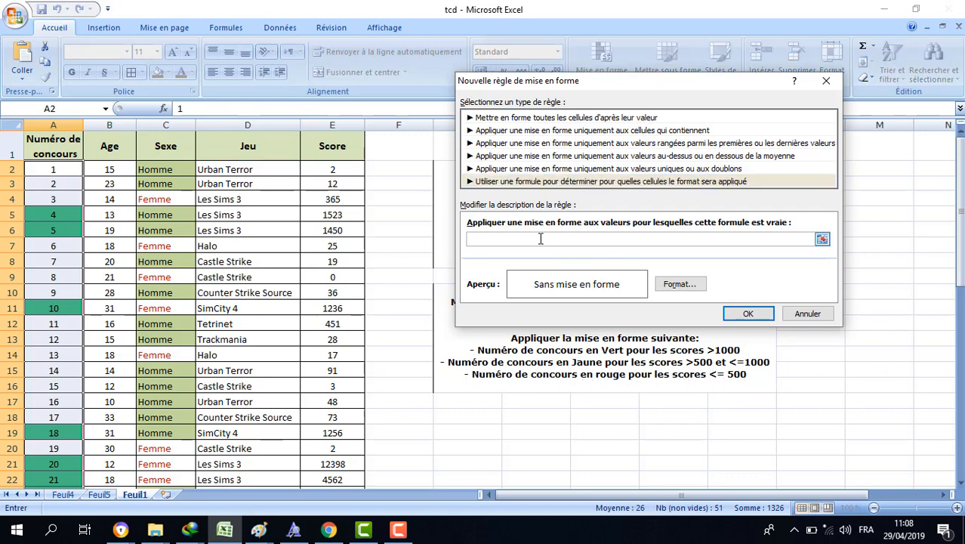
type("=E2<=500")
Step: Give the =E2<=500 rule a standard red background fill, apply it to the contest numbers, and close the rules manager
left_click(676, 284)
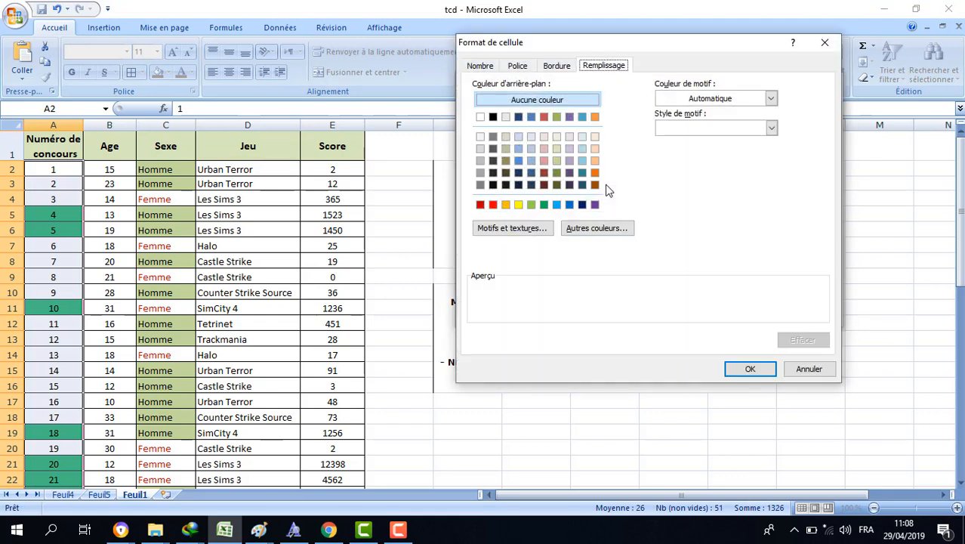
left_click(492, 203)
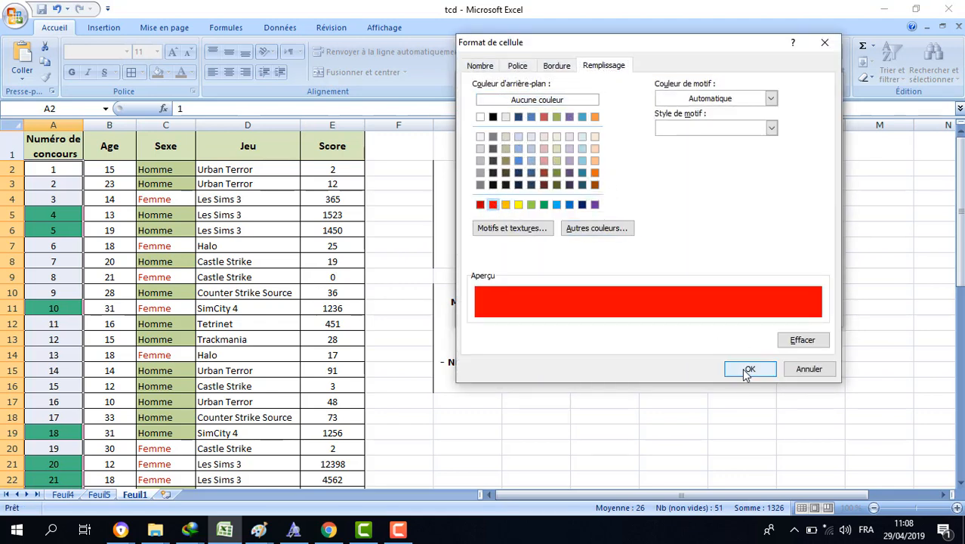
left_click(746, 372)
left_click(747, 316)
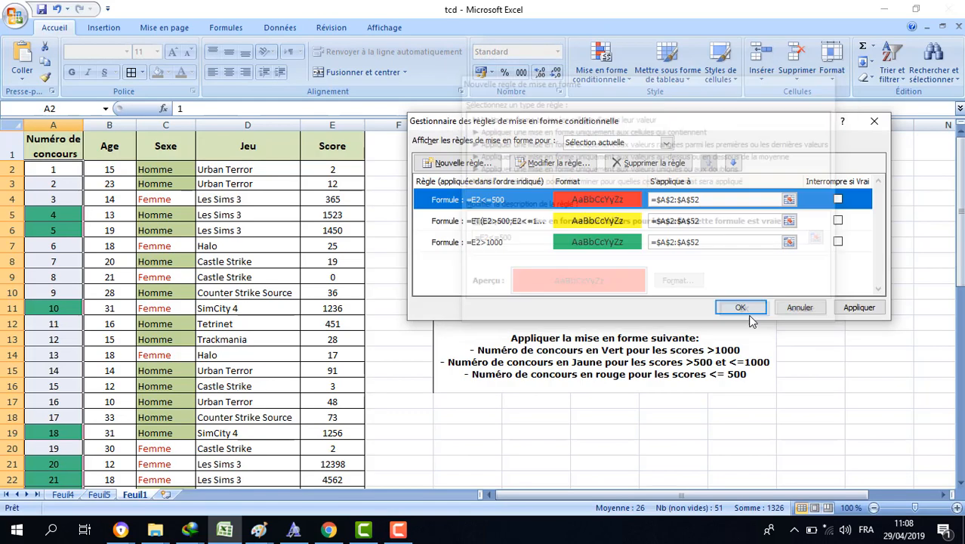
left_click(859, 308)
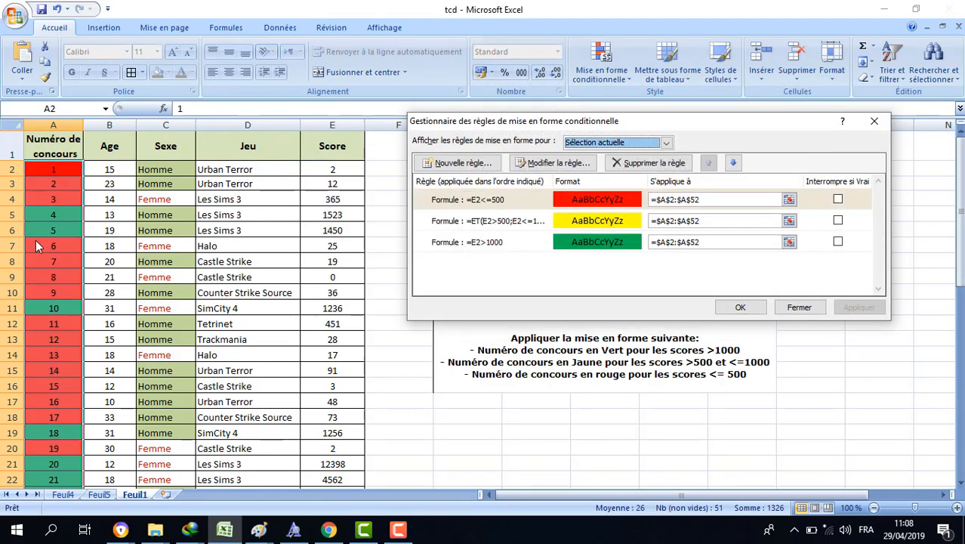
left_click(741, 308)
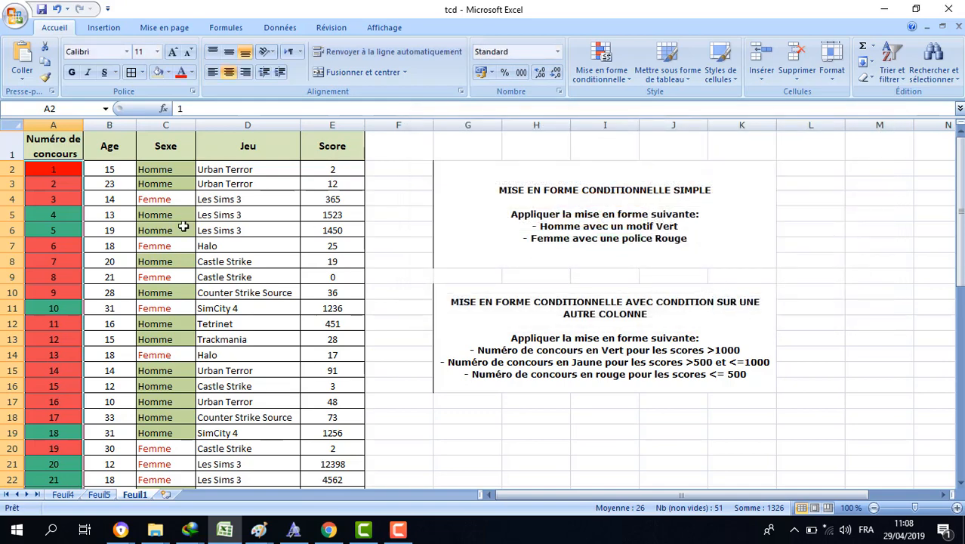
Step: Check the colours of the Numéro de concours column against the Score values through the whole table
scroll(183, 227, "down", 11)
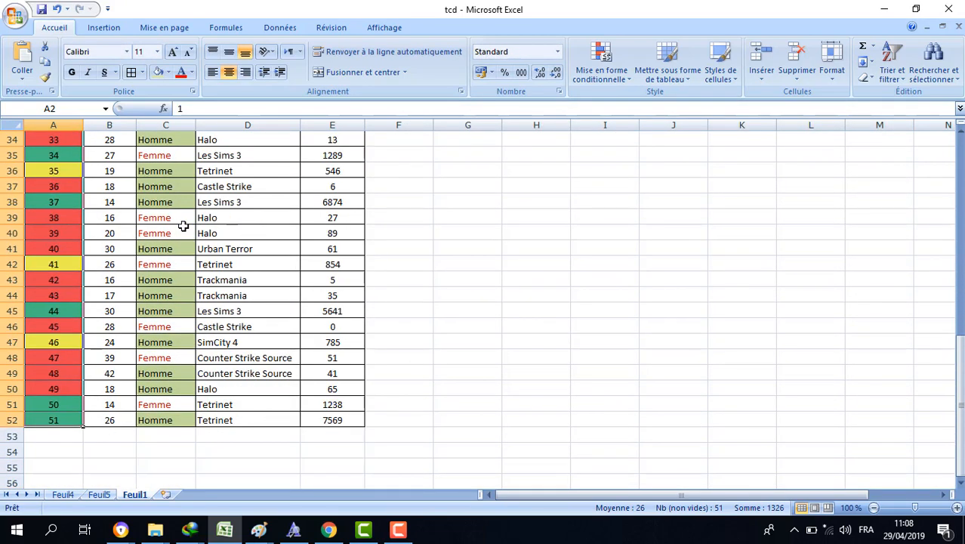
scroll(182, 226, "up", 2)
scroll(183, 226, "up", 9)
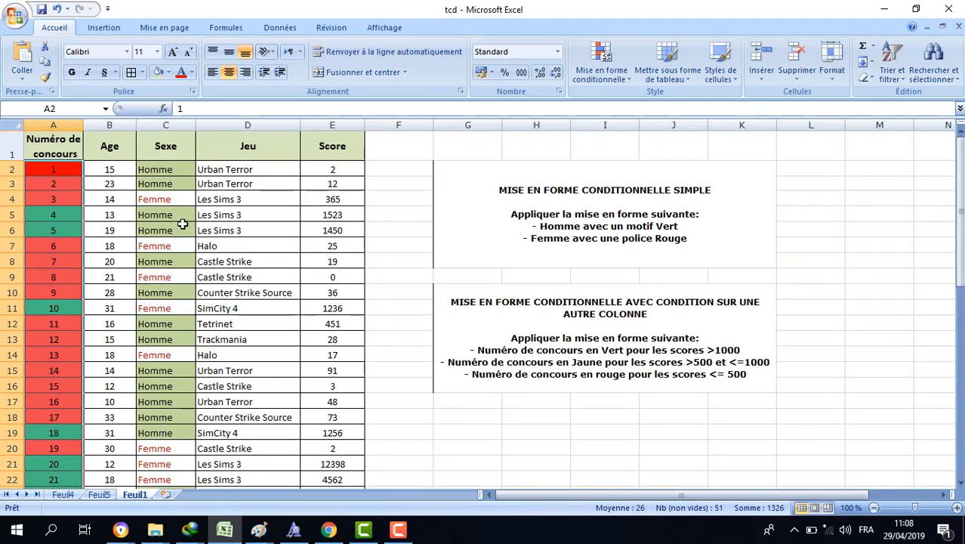
scroll(183, 224, "down", 8)
scroll(183, 224, "up", 5)
scroll(183, 225, "up", 3)
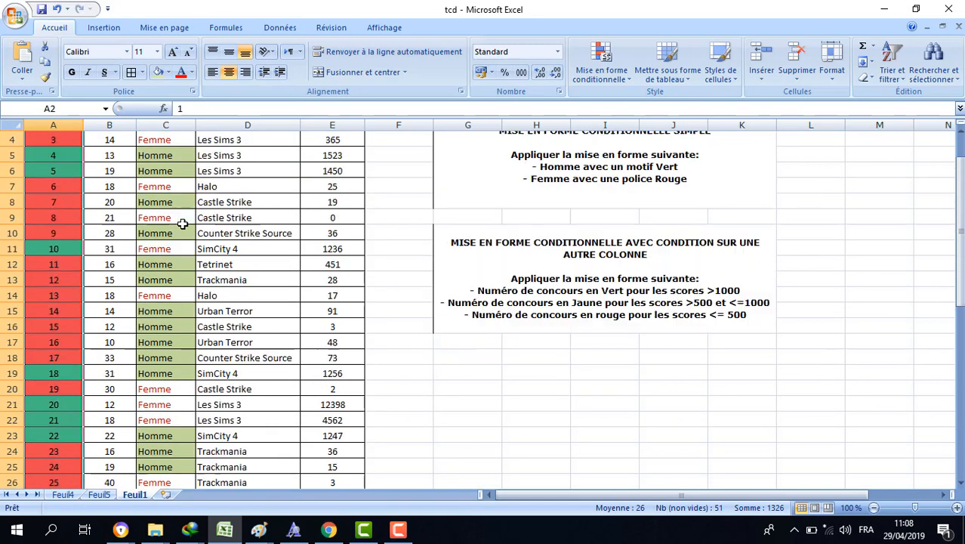